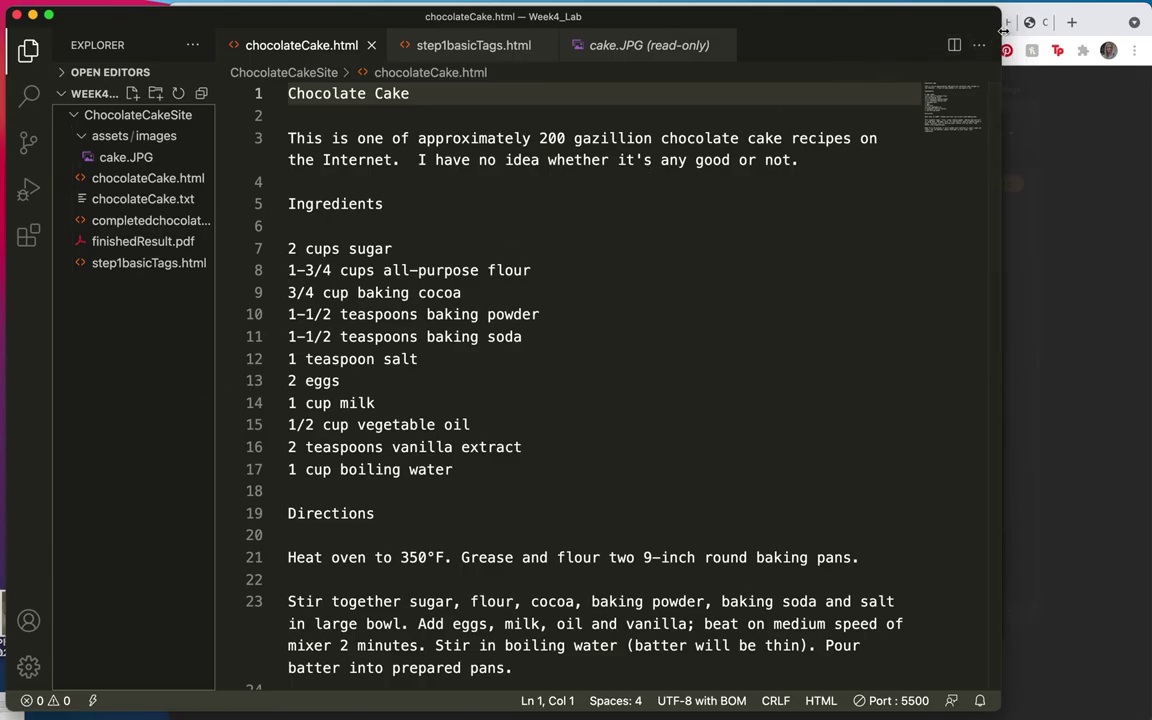
# Step: Widen the VS Code window and open step1basicTags.html, whose h2 style uses darkgreen
pyautogui.moveTo(1003, 31); pyautogui.dragTo(1077, 33)
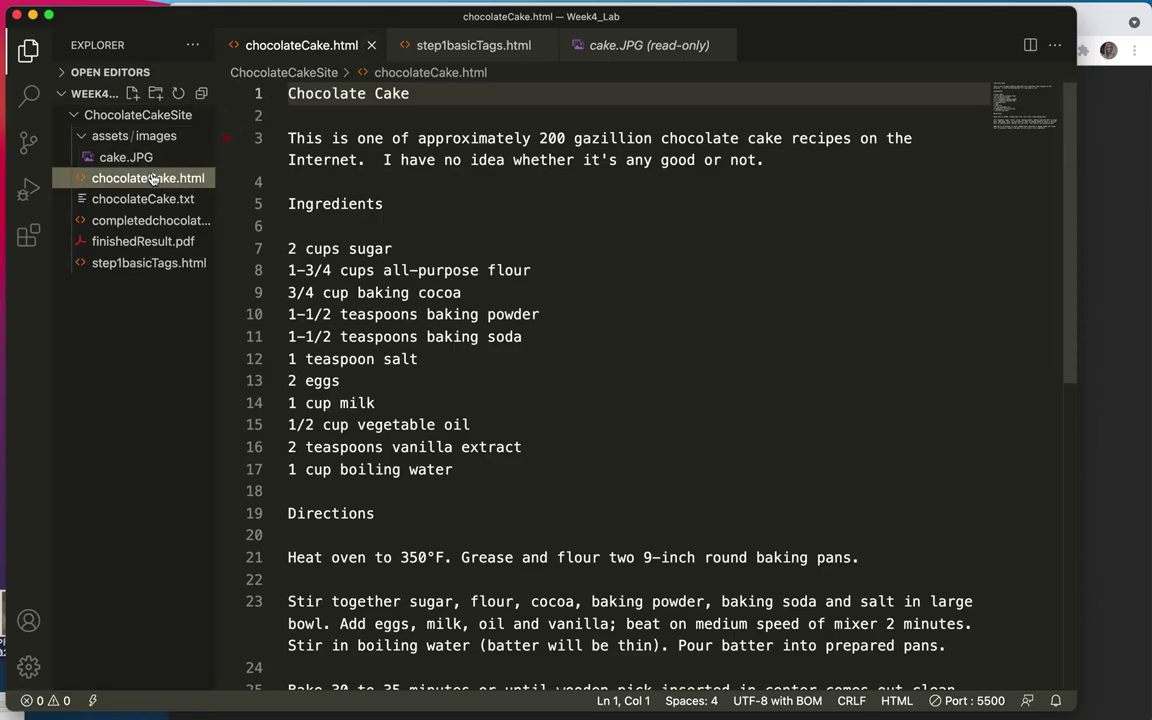
pyautogui.click(143, 263)
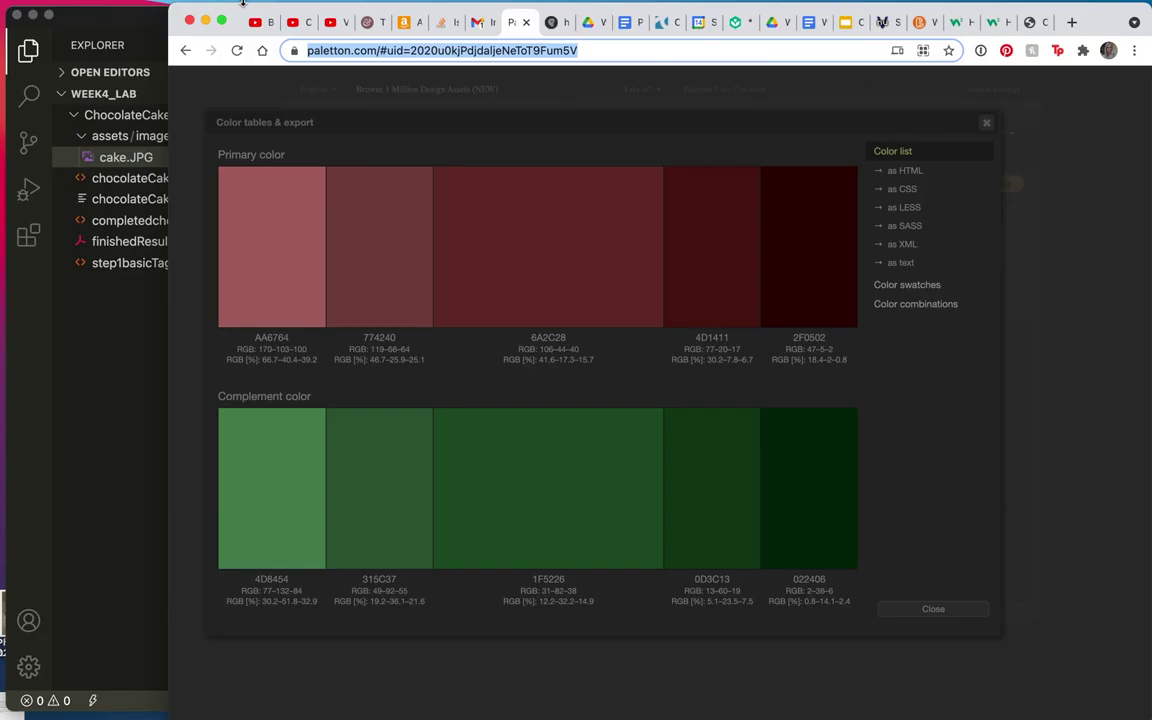
# Step: Load the csd-3.5 Color Scheme Designer page from 'colorschemedesigne' and stretch Chrome full screen
pyautogui.write('colorsche')
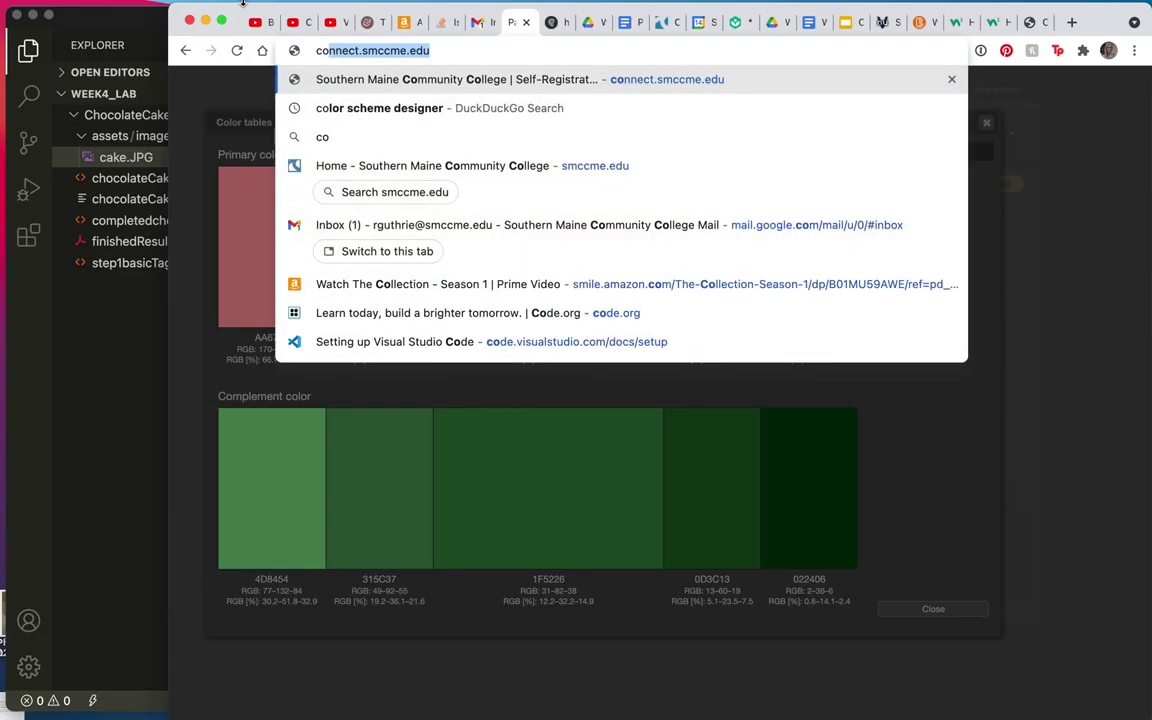
pyautogui.write('m')
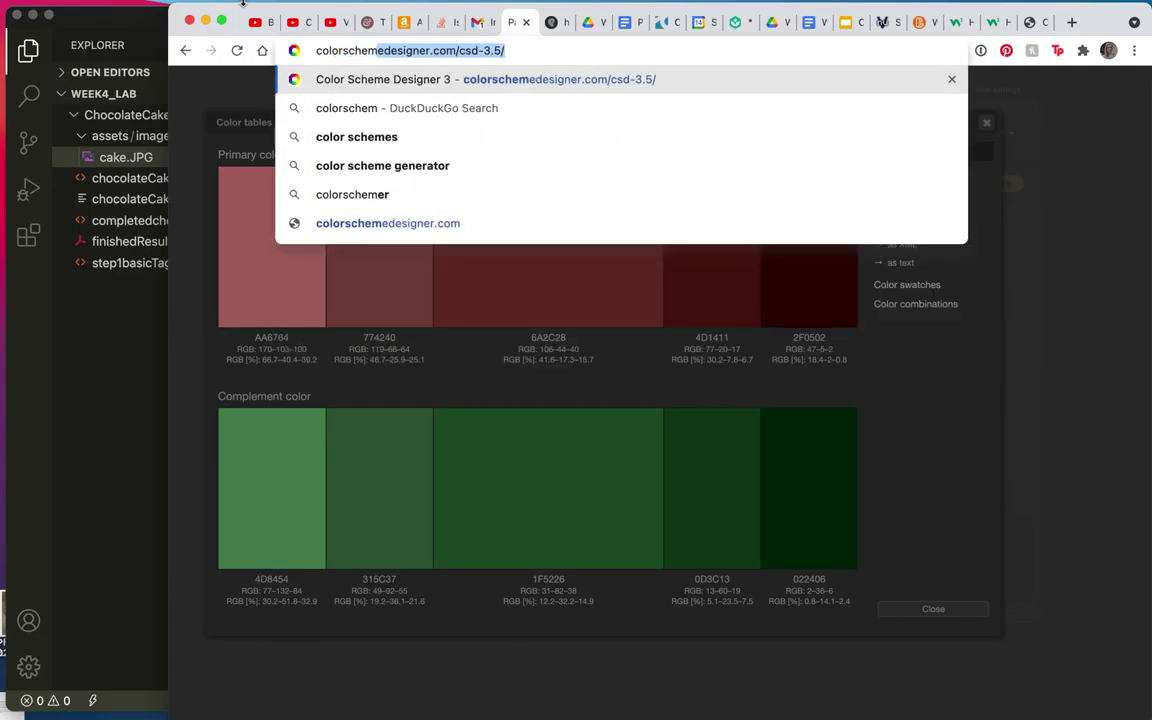
pyautogui.write('edesigner')
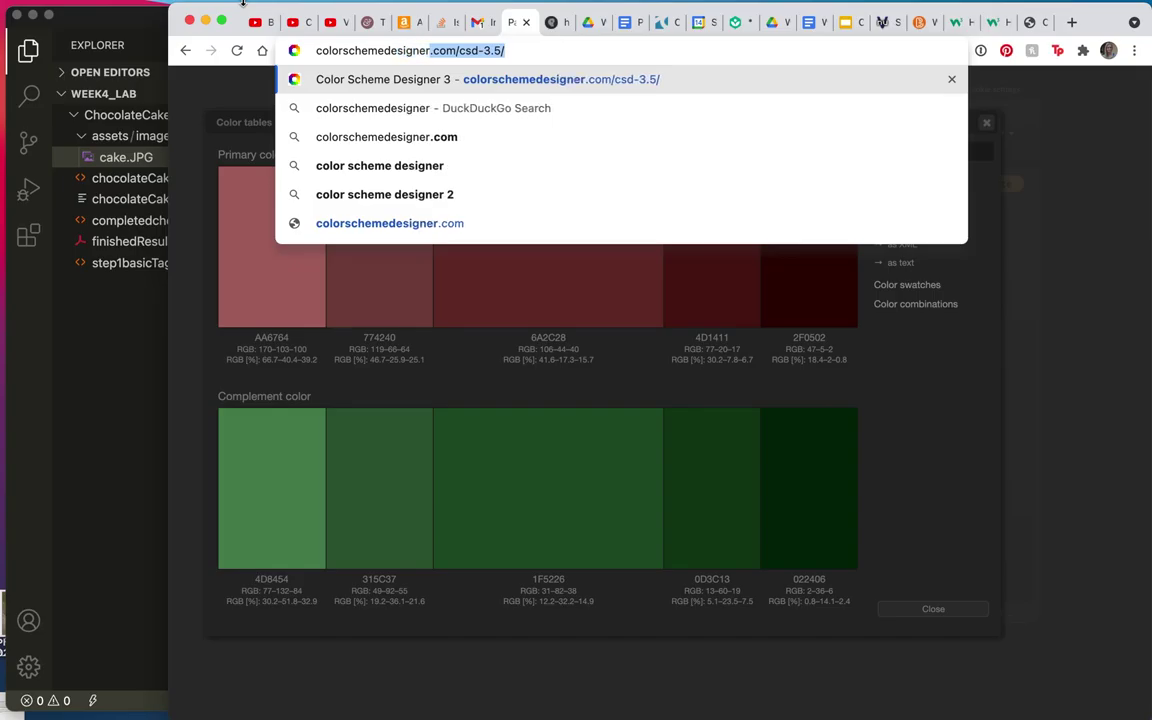
pyautogui.press('Return')
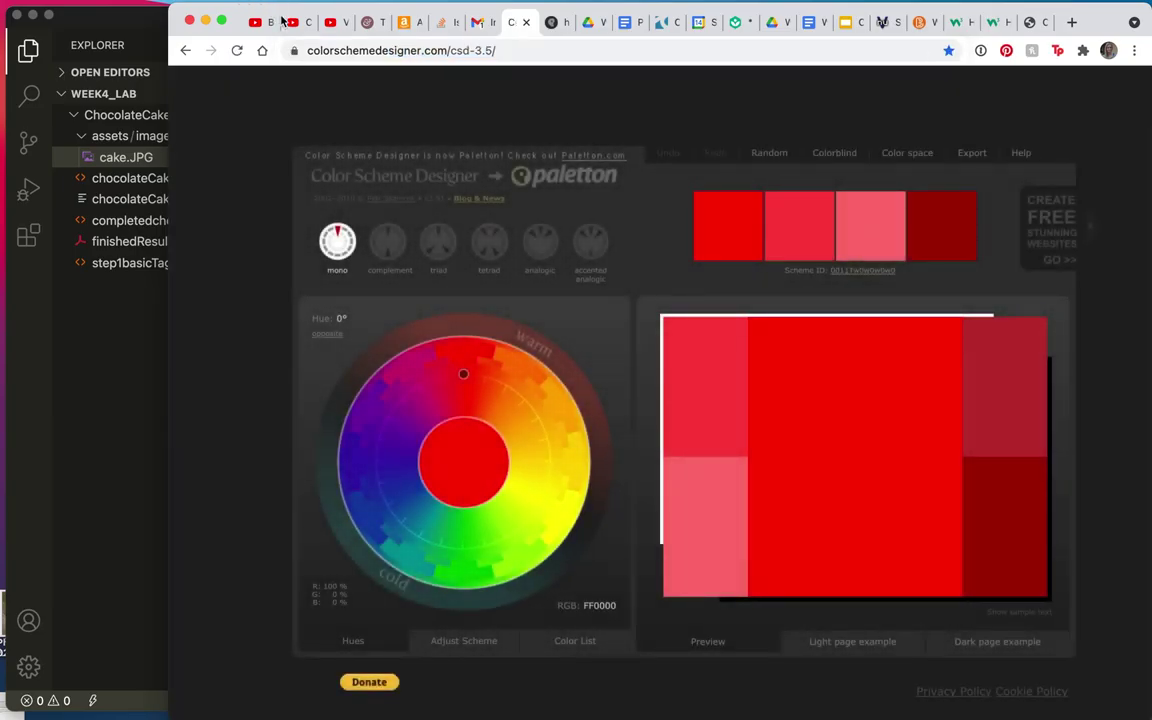
pyautogui.moveTo(165, 10); pyautogui.dragTo(1, 10)
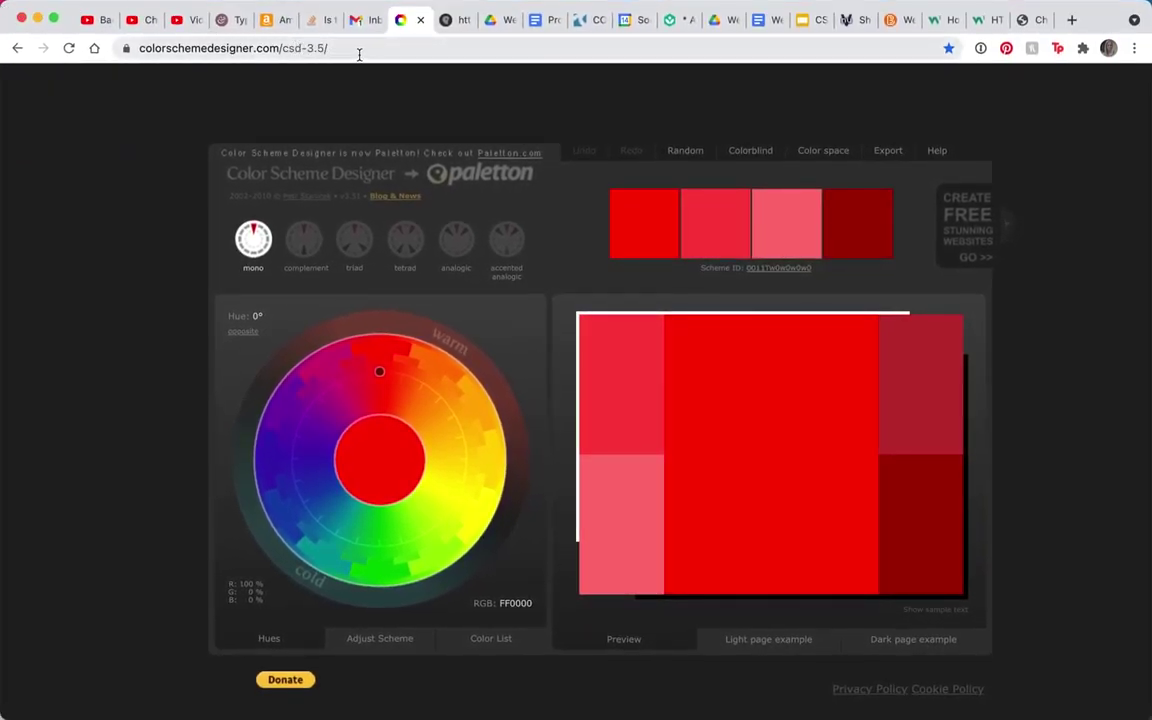
pyautogui.moveTo(356, 49); pyautogui.dragTo(145, 37)
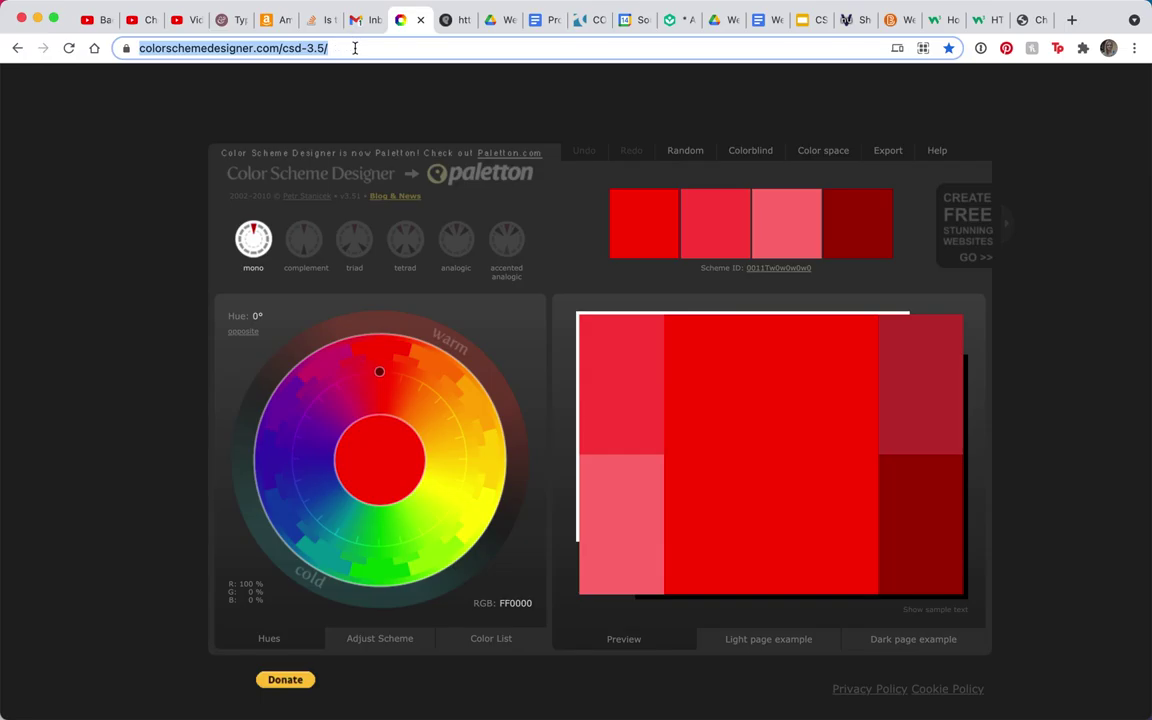
pyautogui.click(459, 21)
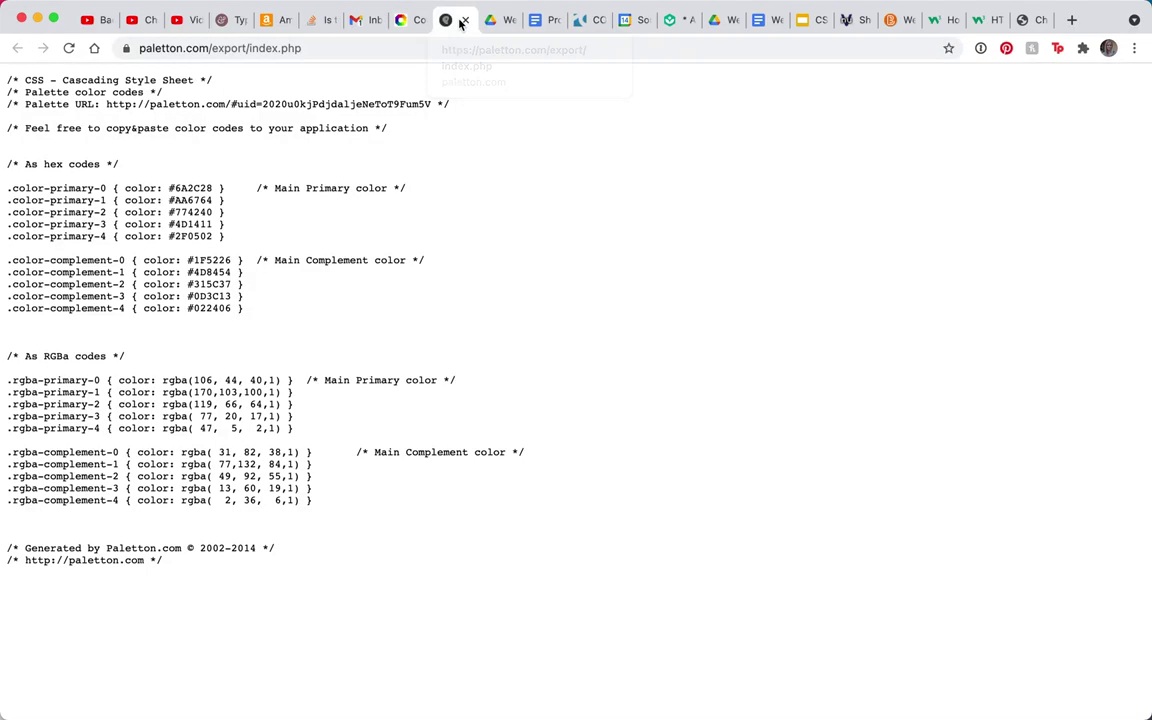
# Step: On the college portal tab, search DuckDuckGo for 'palleton'
pyautogui.click(368, 50)
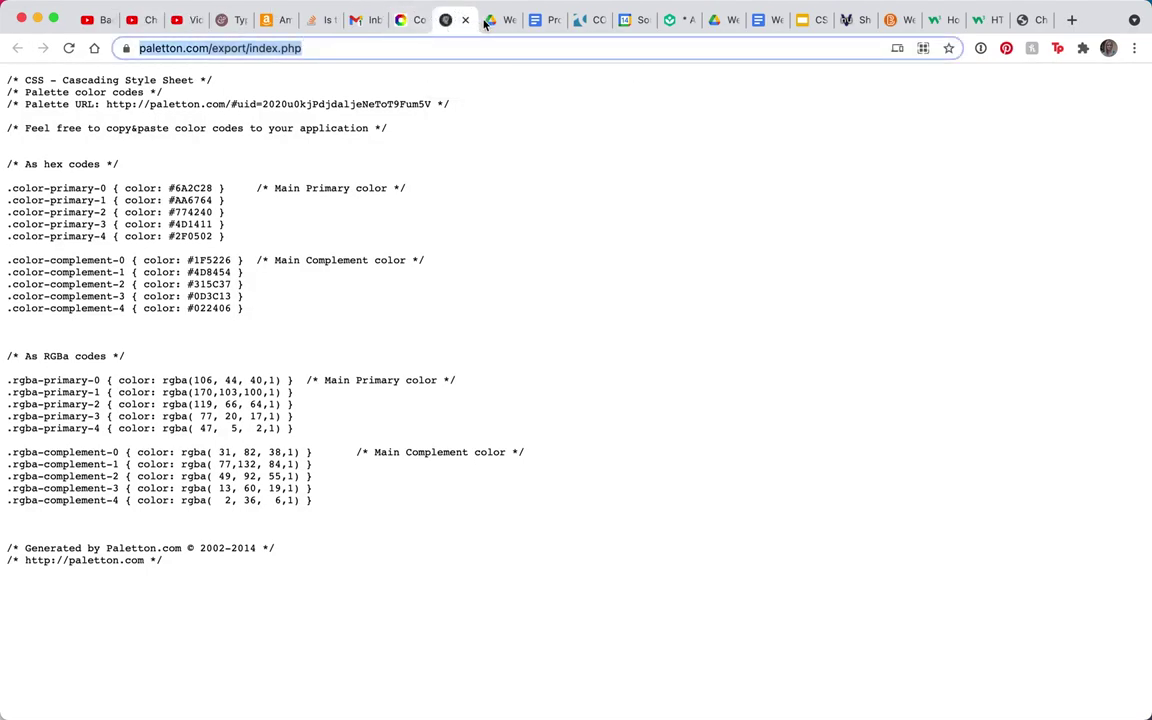
pyautogui.click(582, 20)
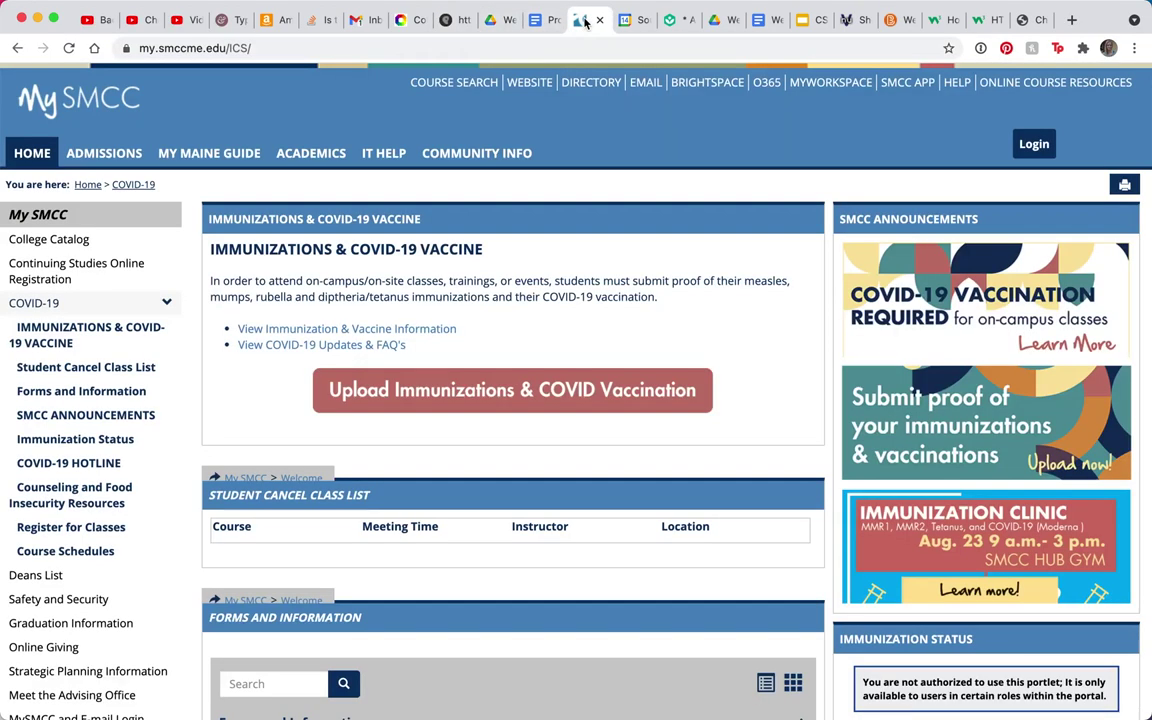
pyautogui.click(352, 48)
pyautogui.write('p')
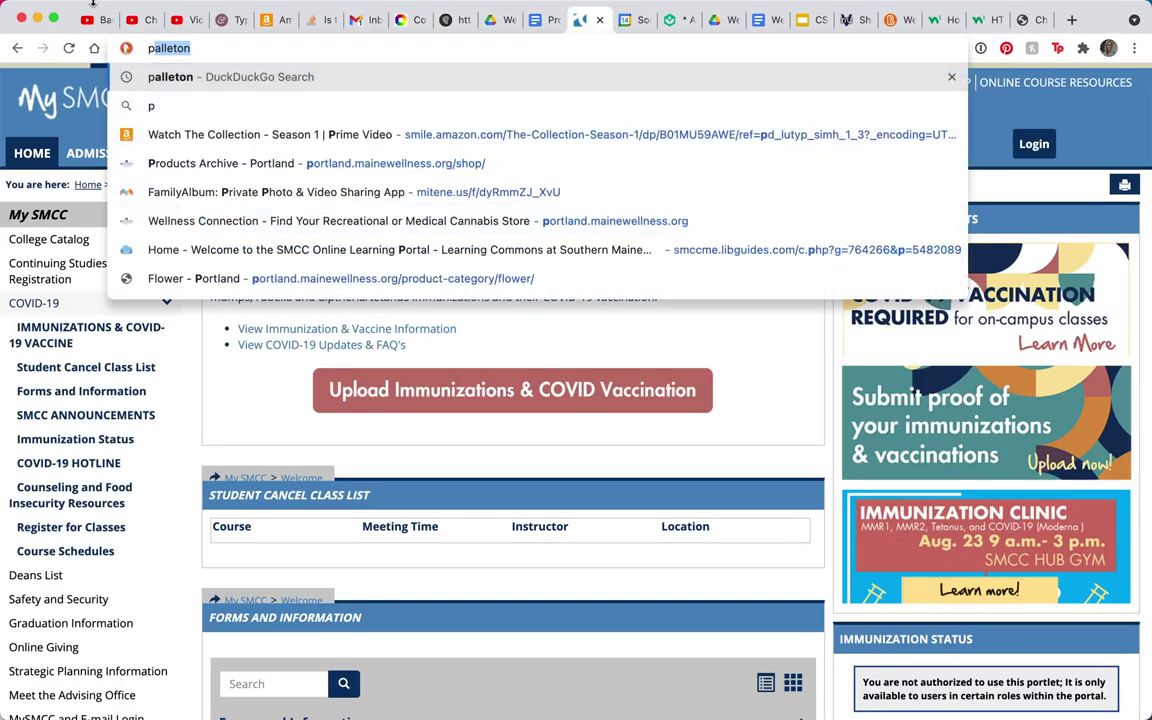
pyautogui.write('ale')
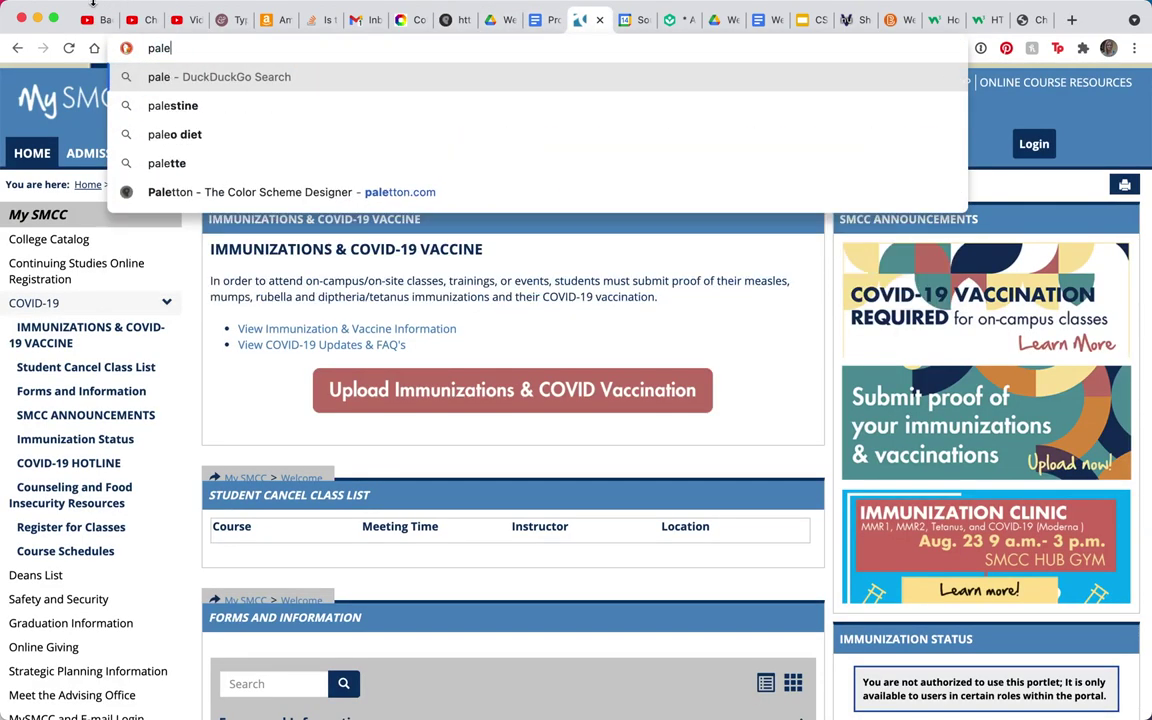
pyautogui.press('BackSpace')
pyautogui.write('leton')
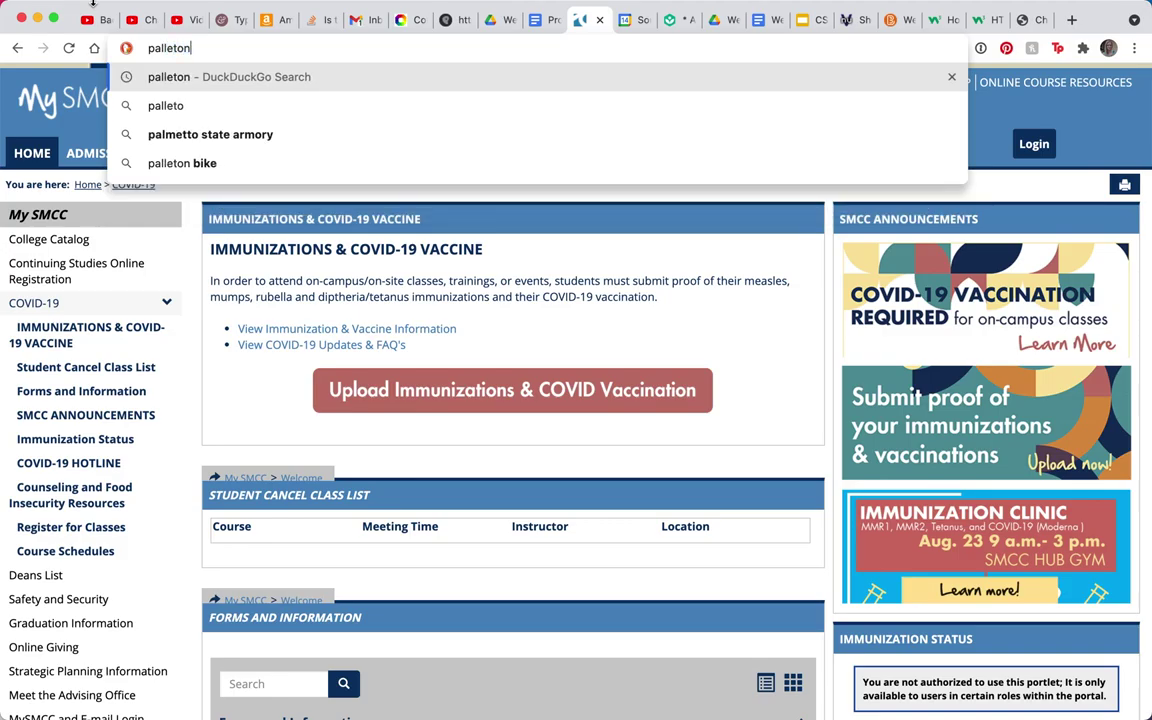
pyautogui.press('Return')
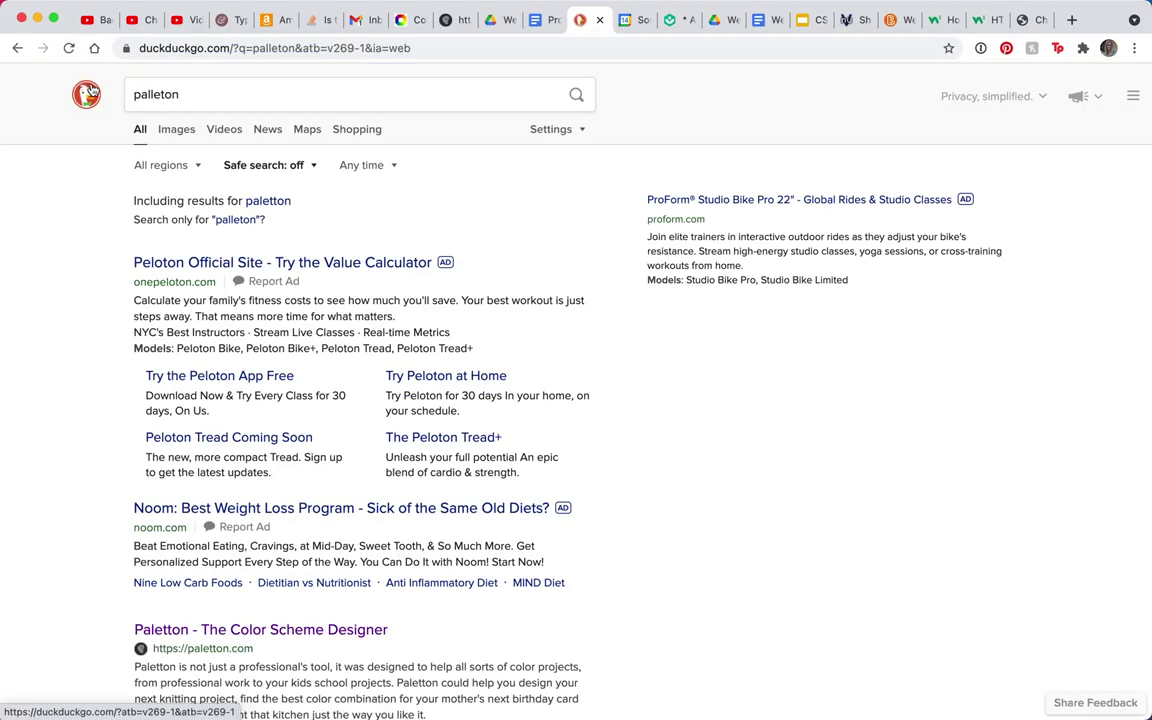
# Step: Correct the query to 'paletton color' and open the Paletton site from the results
pyautogui.click(189, 101)
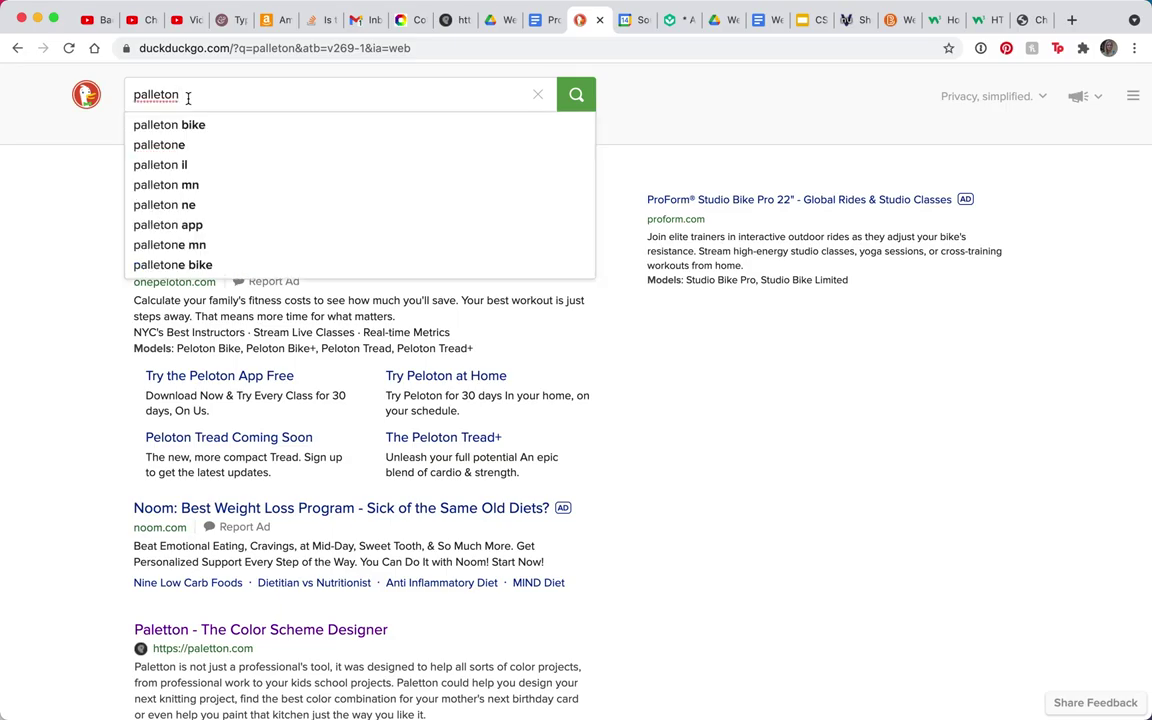
pyautogui.click(161, 94)
pyautogui.write('t')
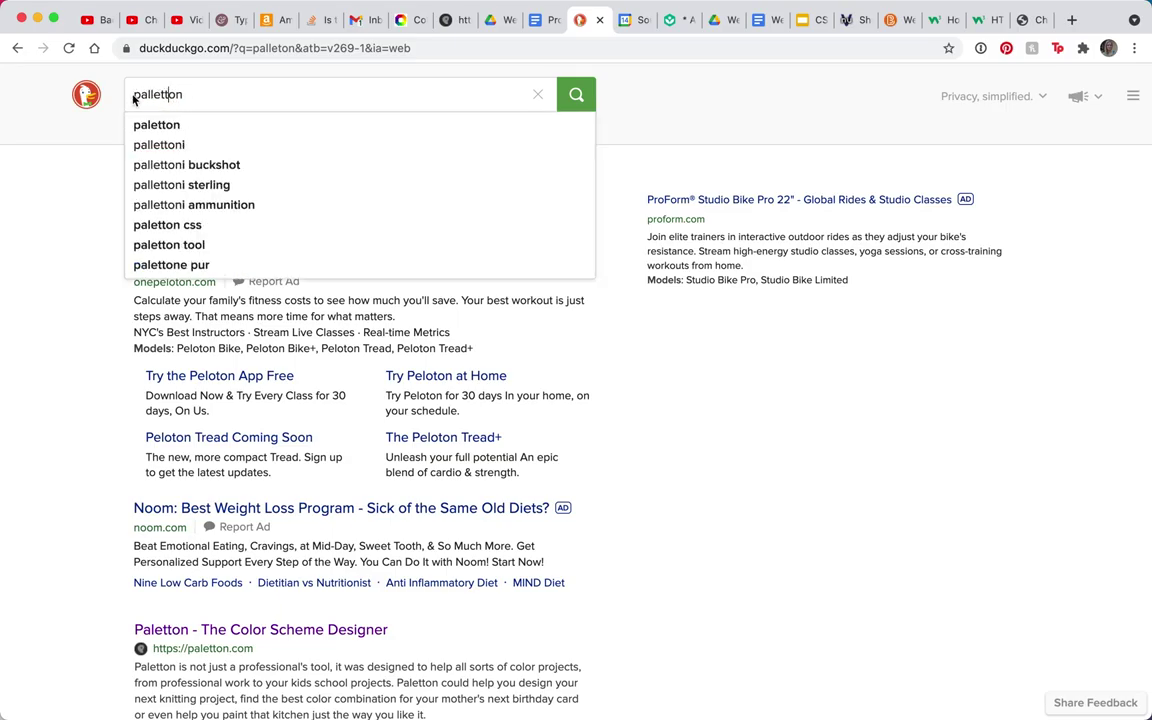
pyautogui.press('BackSpace')
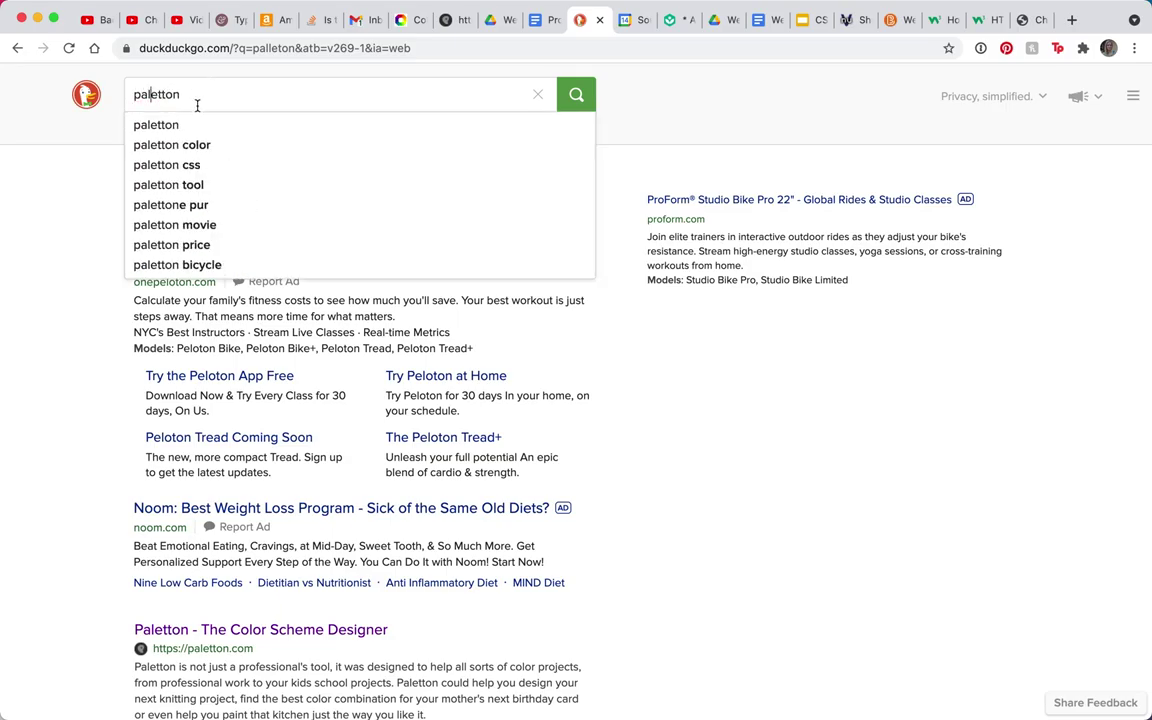
pyautogui.click(185, 144)
pyautogui.click(223, 213)
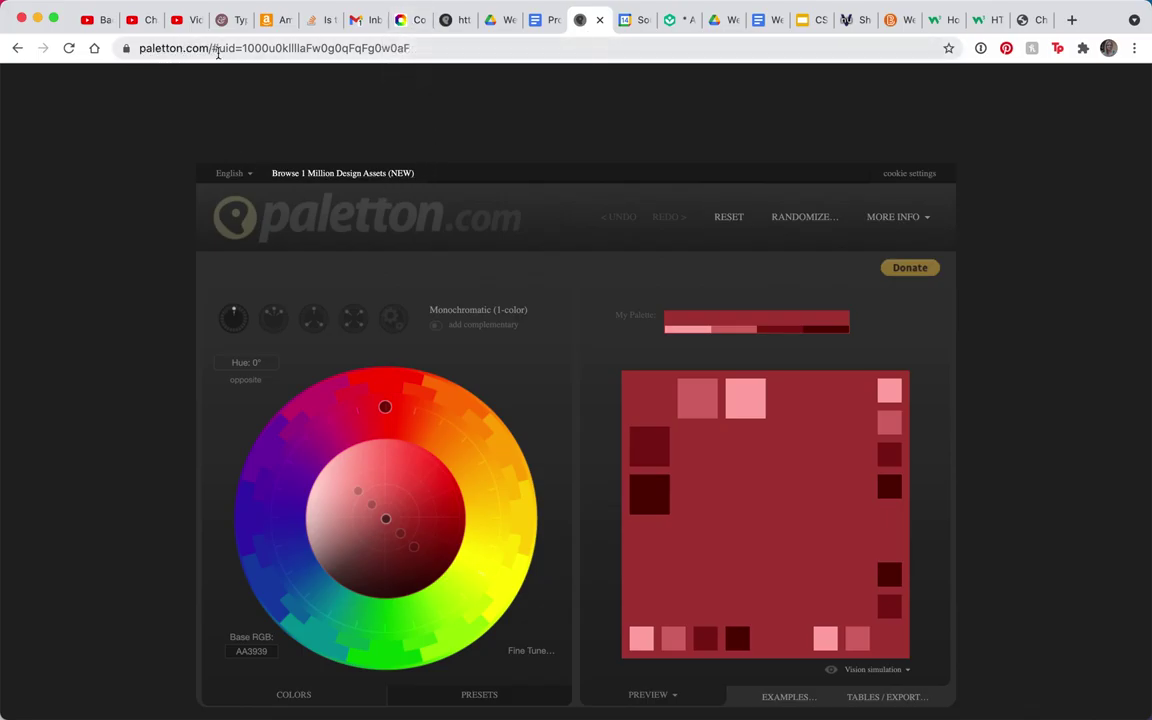
# Step: Return to the Color Scheme Designer 3.5 tab with its mono red scheme at hue 0°
pyautogui.click(405, 25)
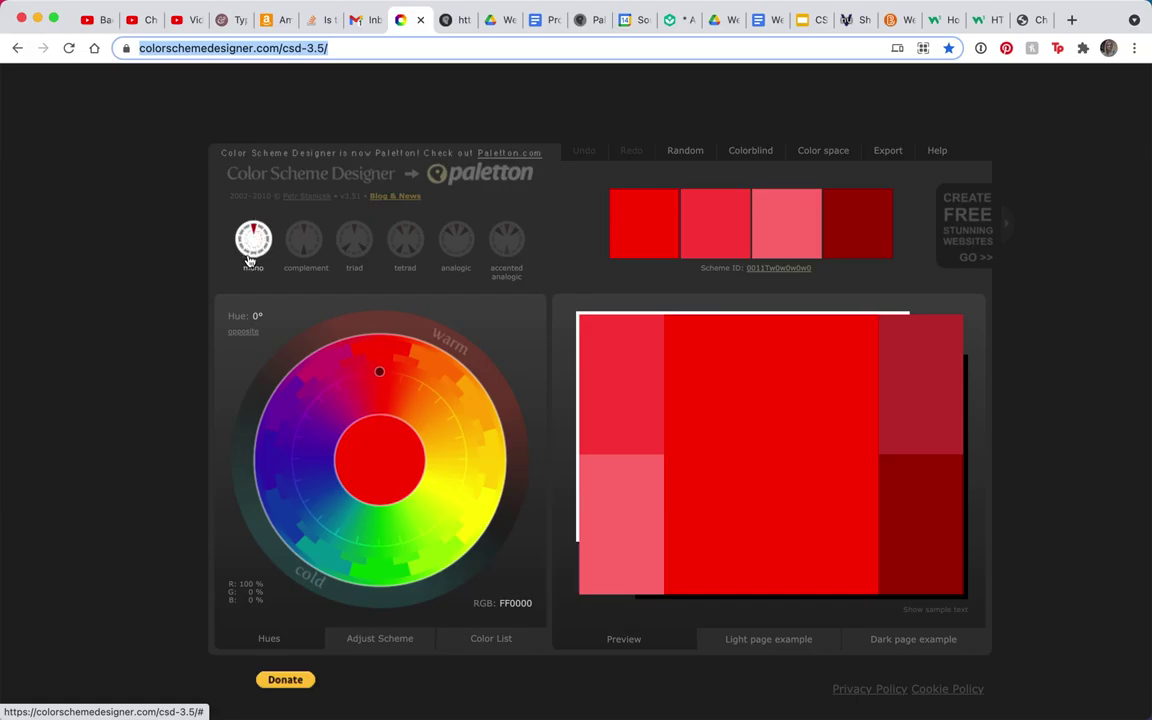
pyautogui.click(741, 511)
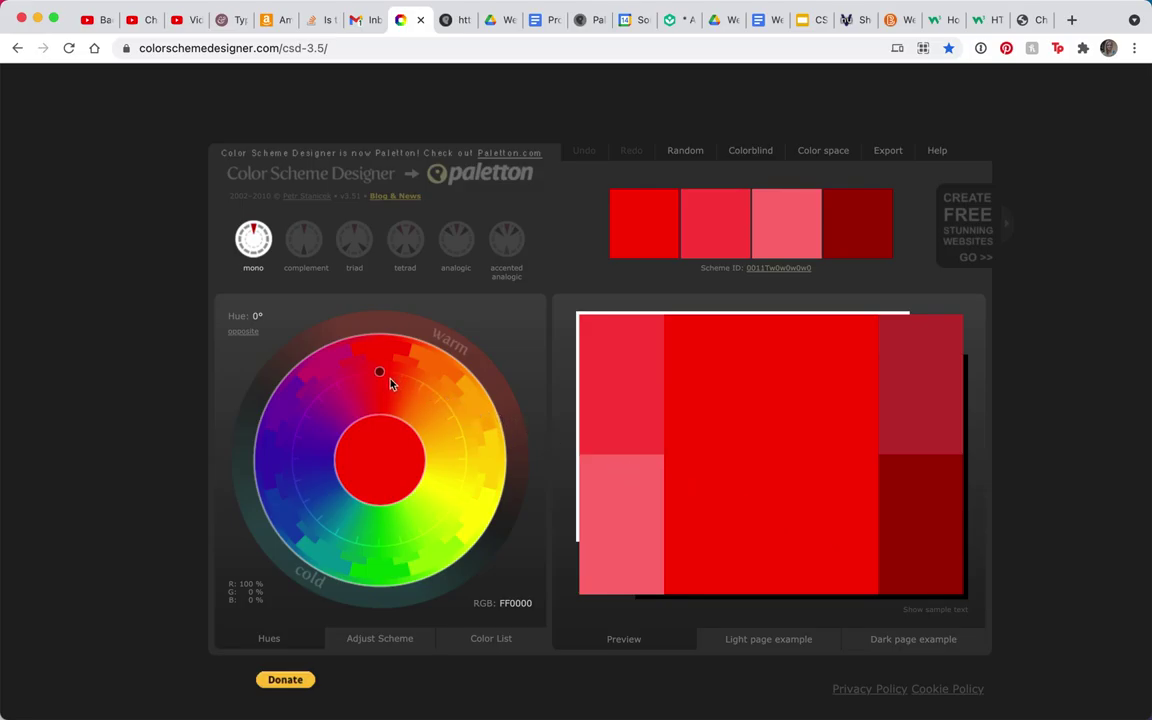
# Step: Rotate the mono scheme's hue to 264°, a purple-blue palette based on 2E16B1
pyautogui.moveTo(393, 375)
pyautogui.mouseDown()
pyautogui.moveTo(429, 393)
pyautogui.moveTo(458, 432)
pyautogui.moveTo(460, 480)
pyautogui.moveTo(437, 527)
pyautogui.moveTo(362, 560)
pyautogui.moveTo(301, 530)
pyautogui.moveTo(321, 553)
pyautogui.moveTo(293, 470)
pyautogui.mouseUp()
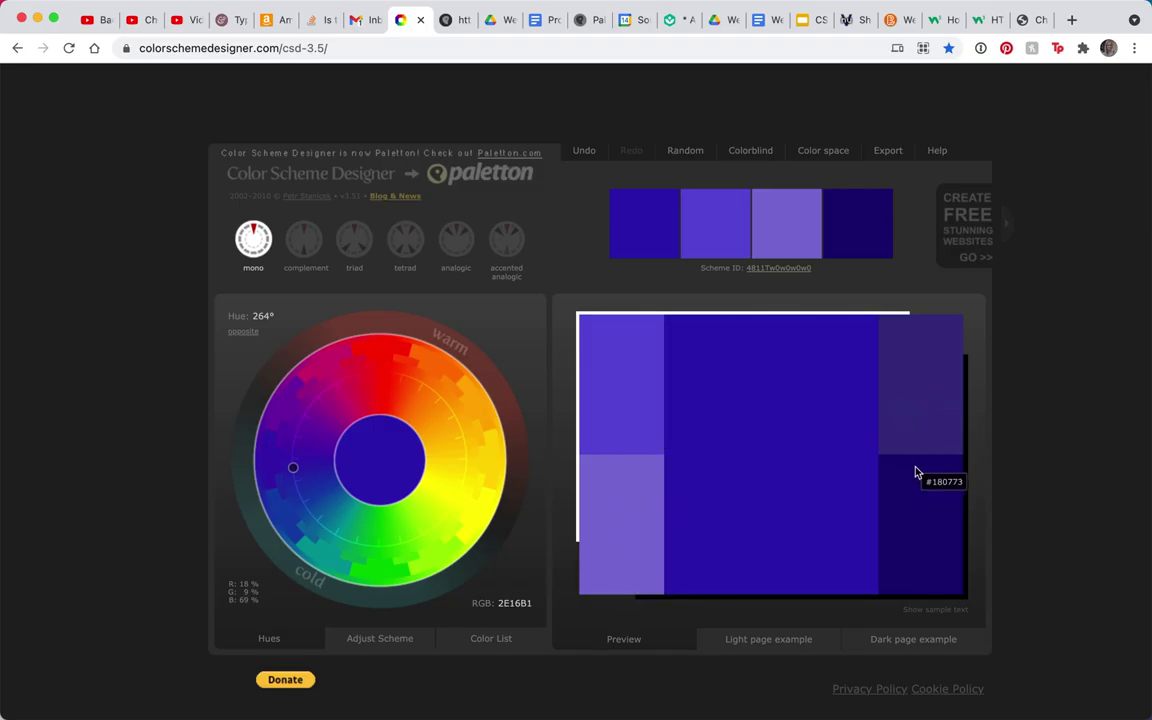
pyautogui.click(769, 640)
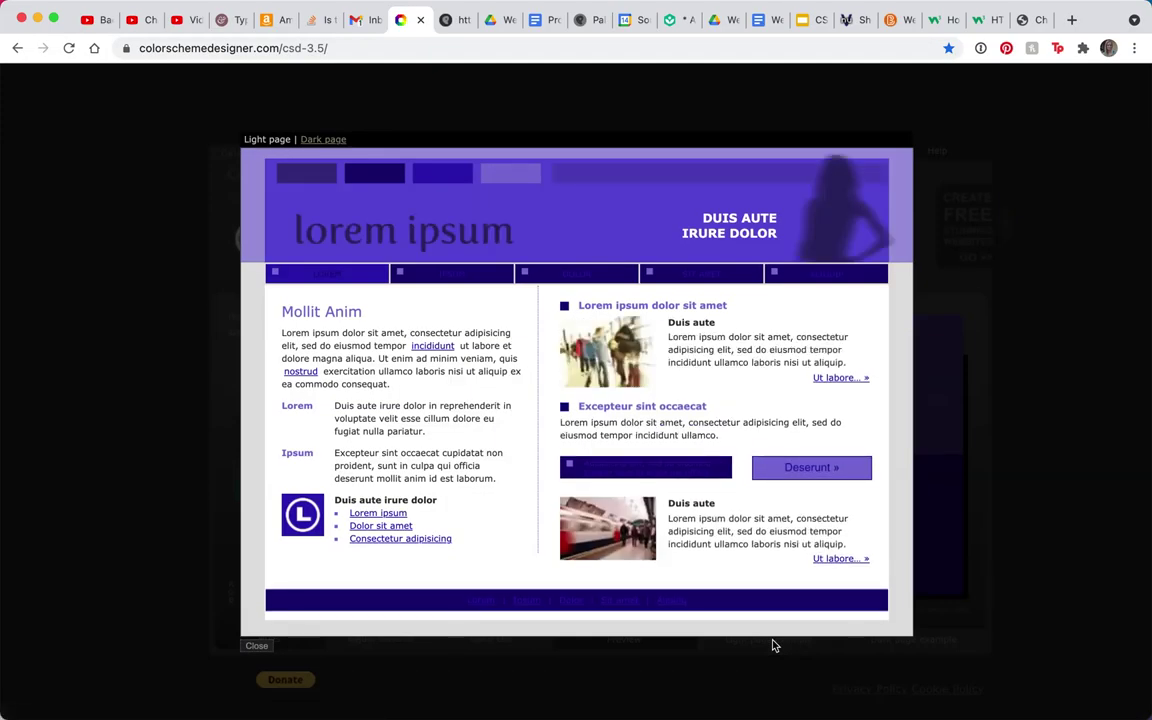
pyautogui.click(259, 647)
pyautogui.click(912, 643)
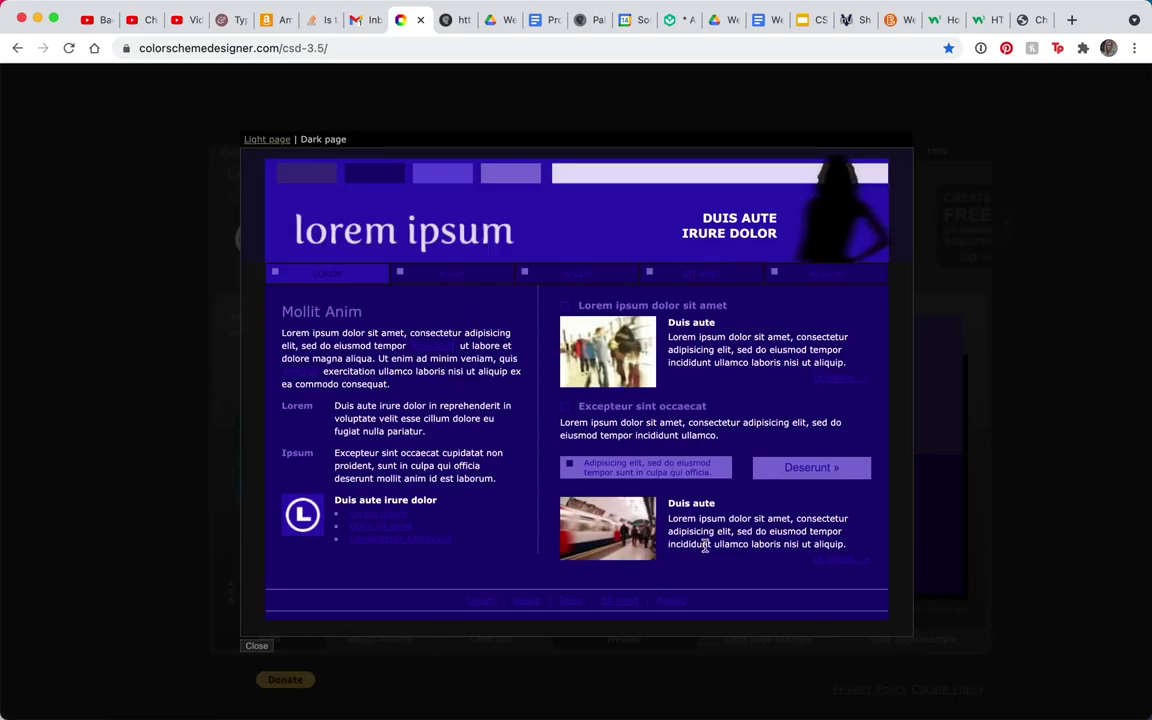
pyautogui.click(257, 646)
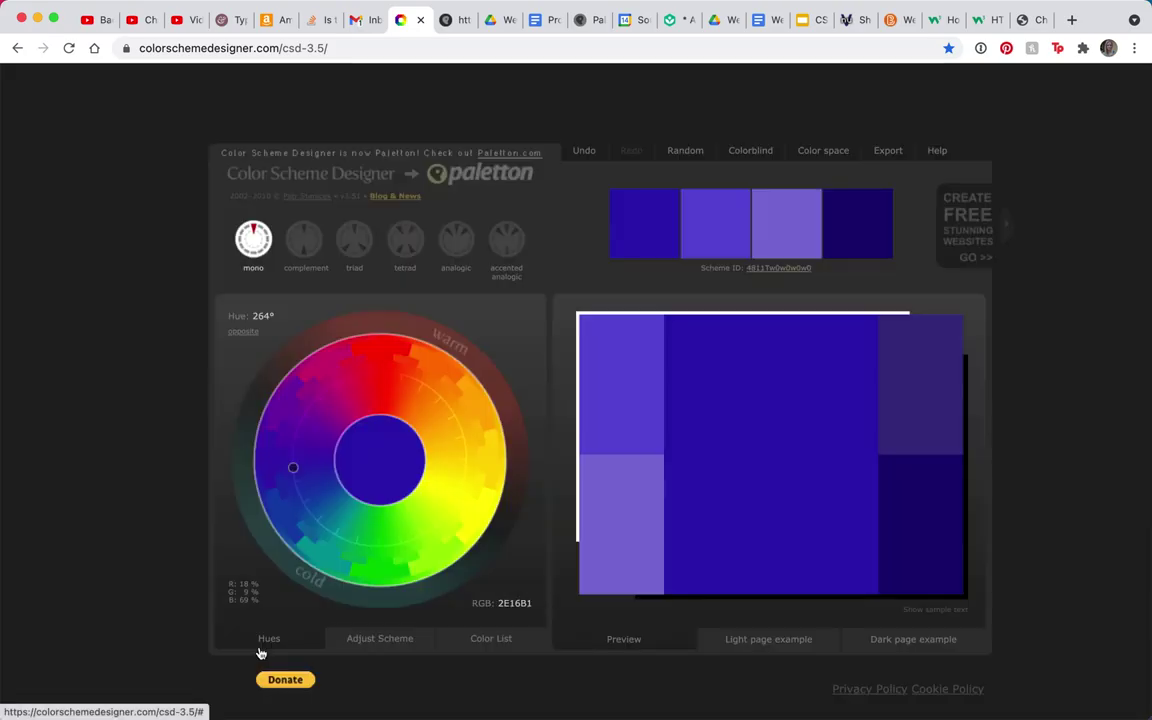
# Step: Show sample text on the preview swatches and switch to a complement scheme adding golden yellow
pyautogui.click(927, 612)
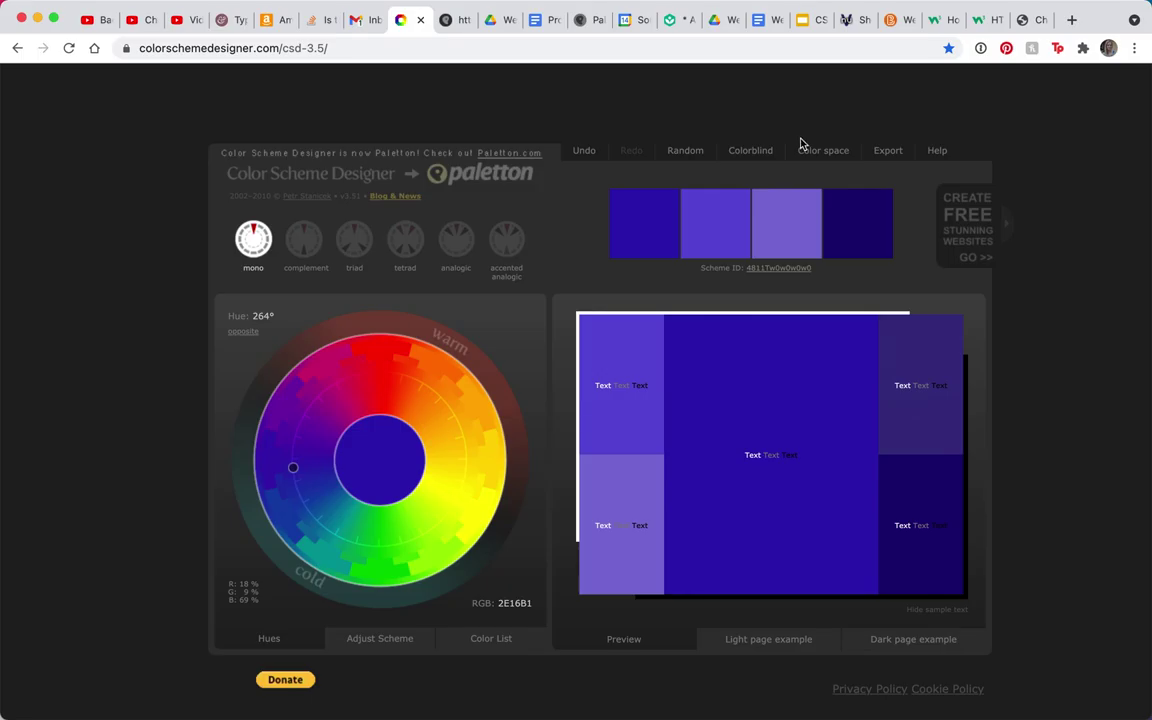
pyautogui.click(305, 240)
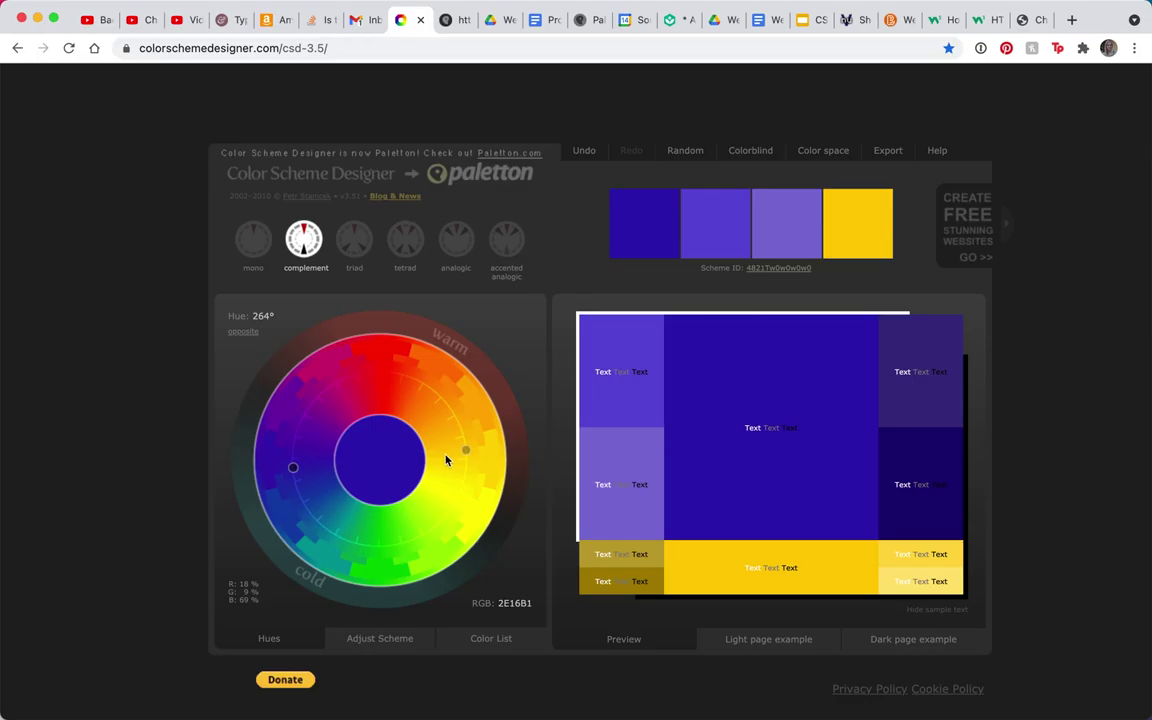
# Step: Rotate the complement scheme's base hue to 274°, a 4013AF blue-violet paired with yellow
pyautogui.moveTo(468, 460)
pyautogui.mouseDown()
pyautogui.moveTo(440, 514)
pyautogui.moveTo(362, 517)
pyautogui.moveTo(333, 500)
pyautogui.moveTo(342, 513)
pyautogui.moveTo(430, 506)
pyautogui.moveTo(444, 487)
pyautogui.mouseUp()
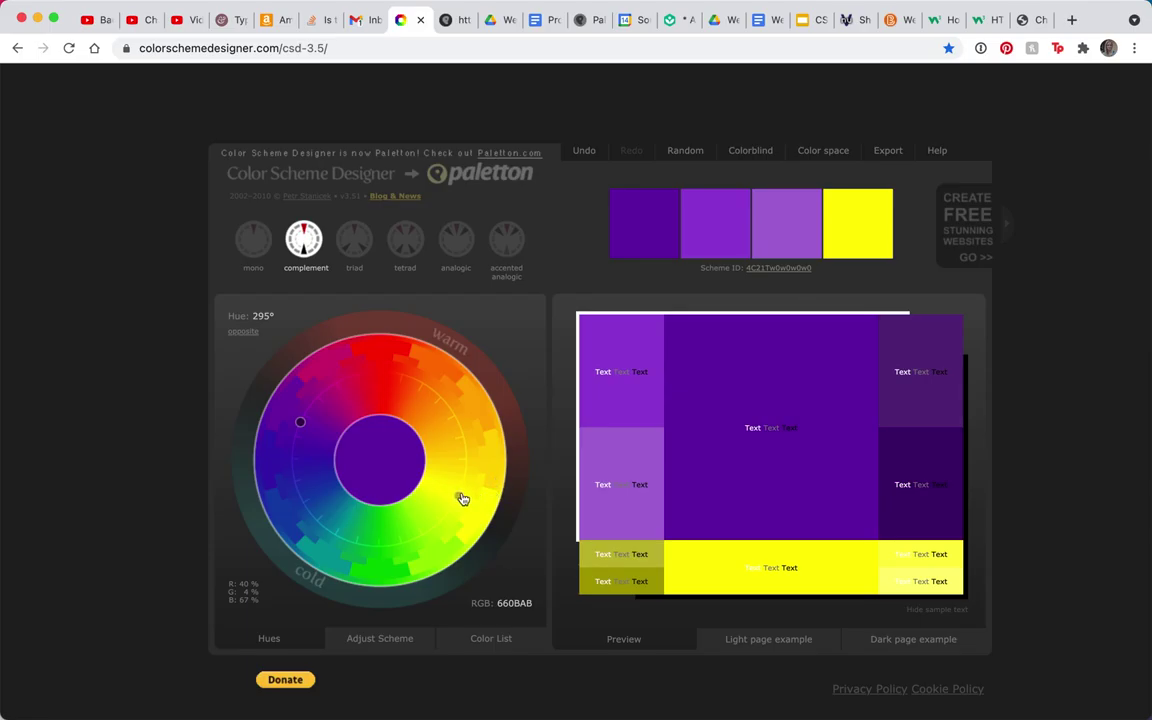
pyautogui.moveTo(462, 498)
pyautogui.mouseDown()
pyautogui.moveTo(458, 442)
pyautogui.moveTo(420, 413)
pyautogui.moveTo(450, 429)
pyautogui.moveTo(465, 471)
pyautogui.mouseUp()
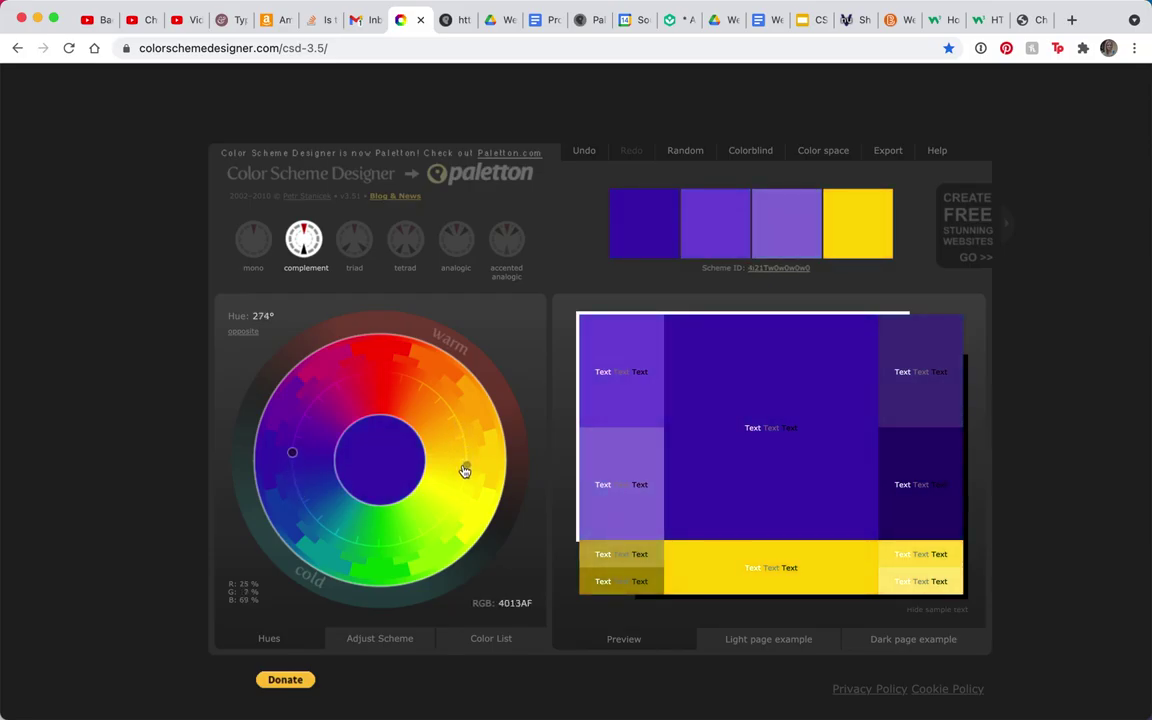
# Step: Try triad and tetrad, then settle on an analogic scheme at hue 233° with 0F4FA8 blue
pyautogui.click(358, 244)
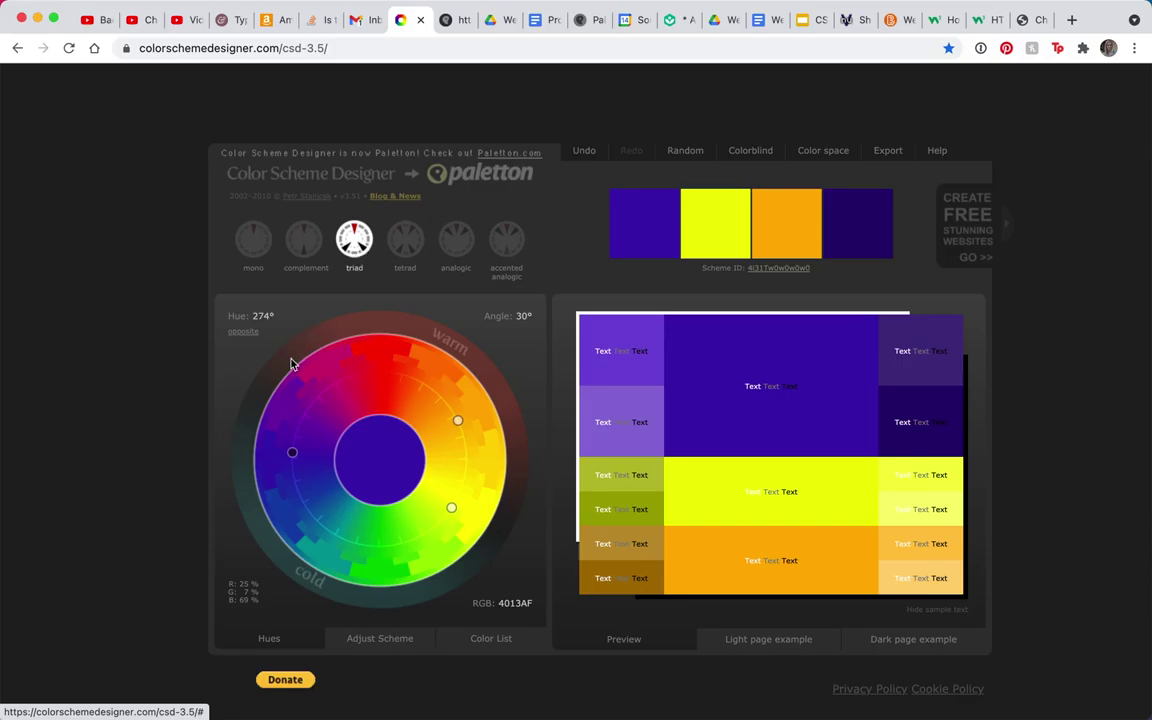
pyautogui.moveTo(295, 456)
pyautogui.mouseDown()
pyautogui.moveTo(335, 396)
pyautogui.moveTo(370, 406)
pyautogui.moveTo(360, 375)
pyautogui.moveTo(427, 411)
pyautogui.moveTo(449, 443)
pyautogui.mouseUp()
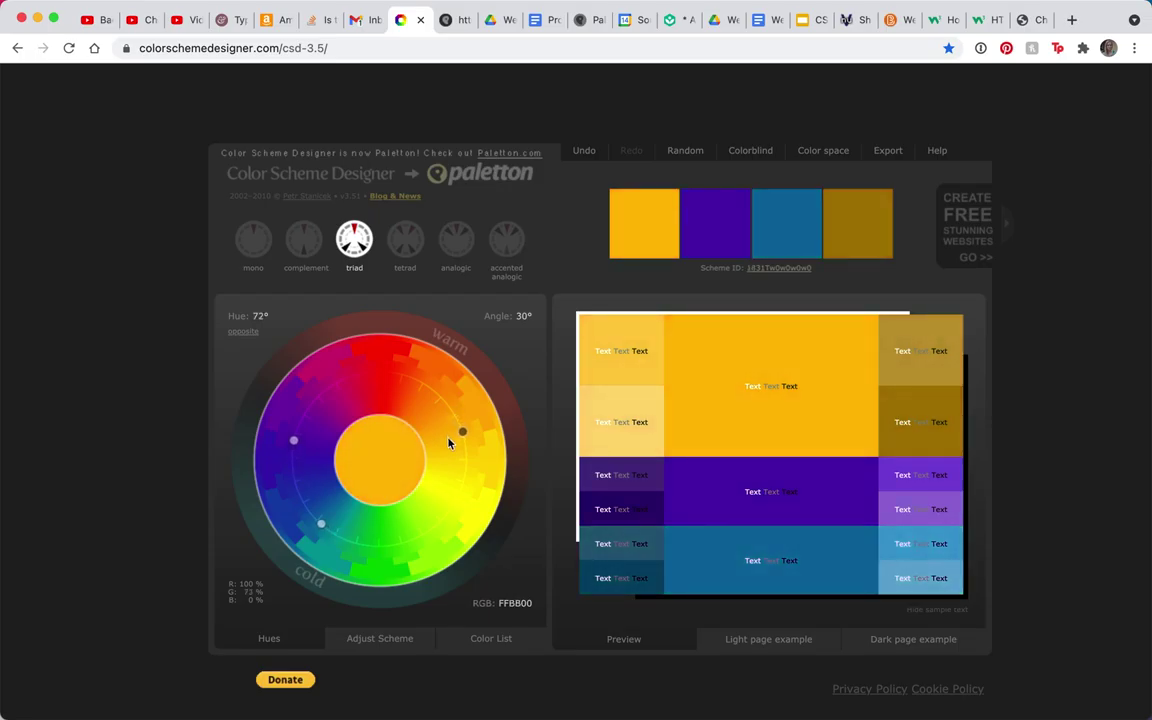
pyautogui.click(407, 249)
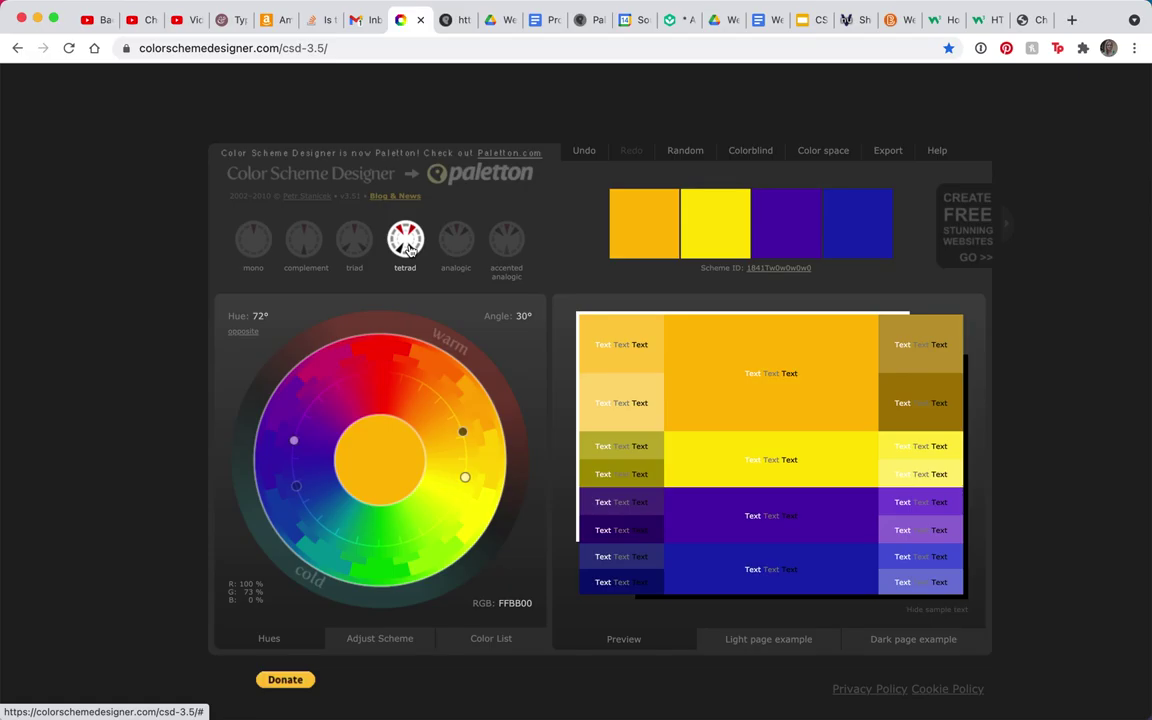
pyautogui.click(459, 247)
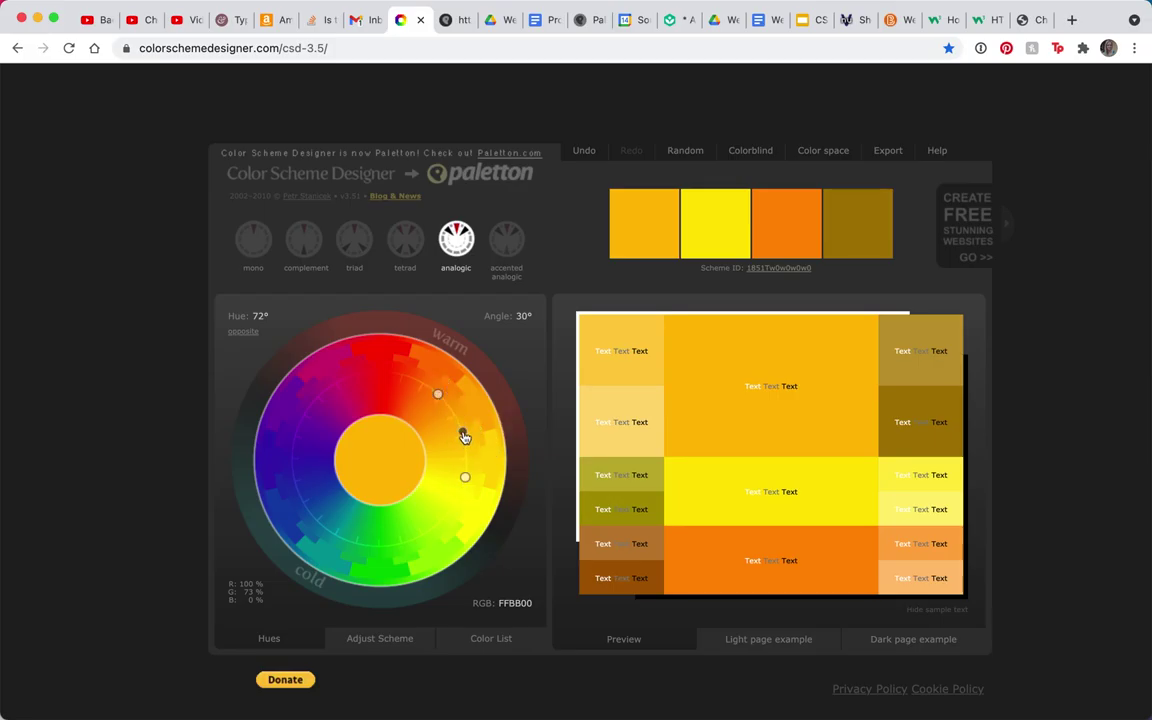
pyautogui.moveTo(463, 436)
pyautogui.mouseDown()
pyautogui.moveTo(440, 395)
pyautogui.moveTo(396, 372)
pyautogui.moveTo(320, 428)
pyautogui.moveTo(348, 489)
pyautogui.mouseUp()
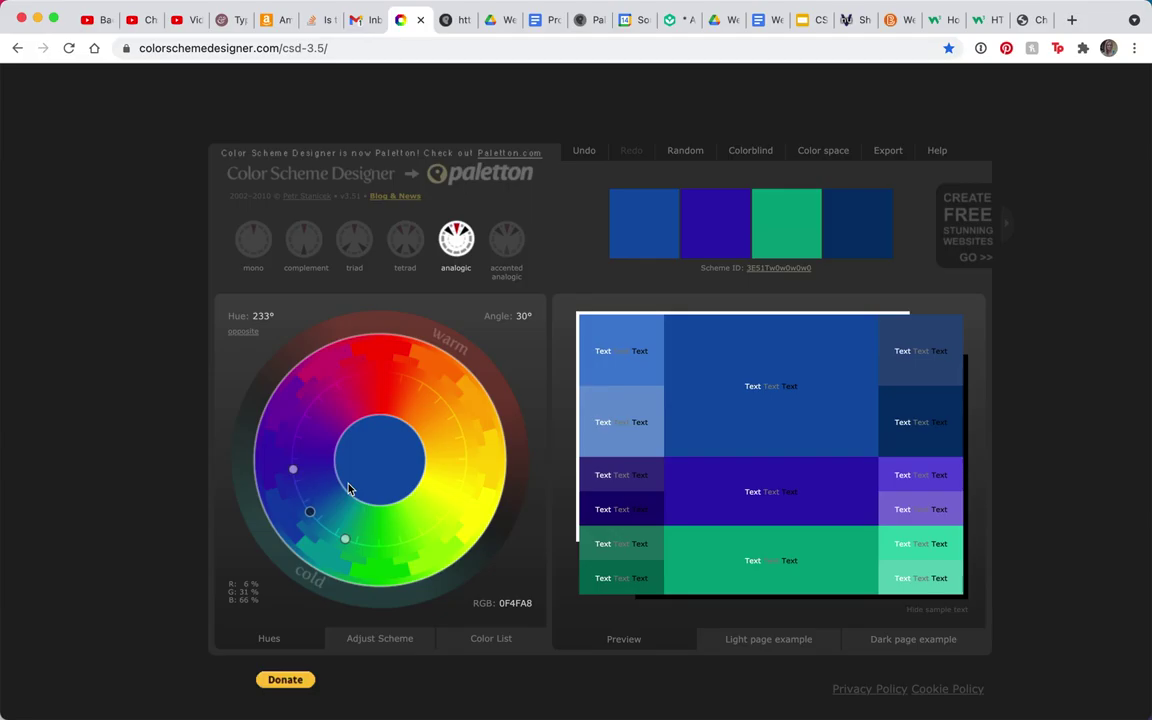
pyautogui.click(761, 638)
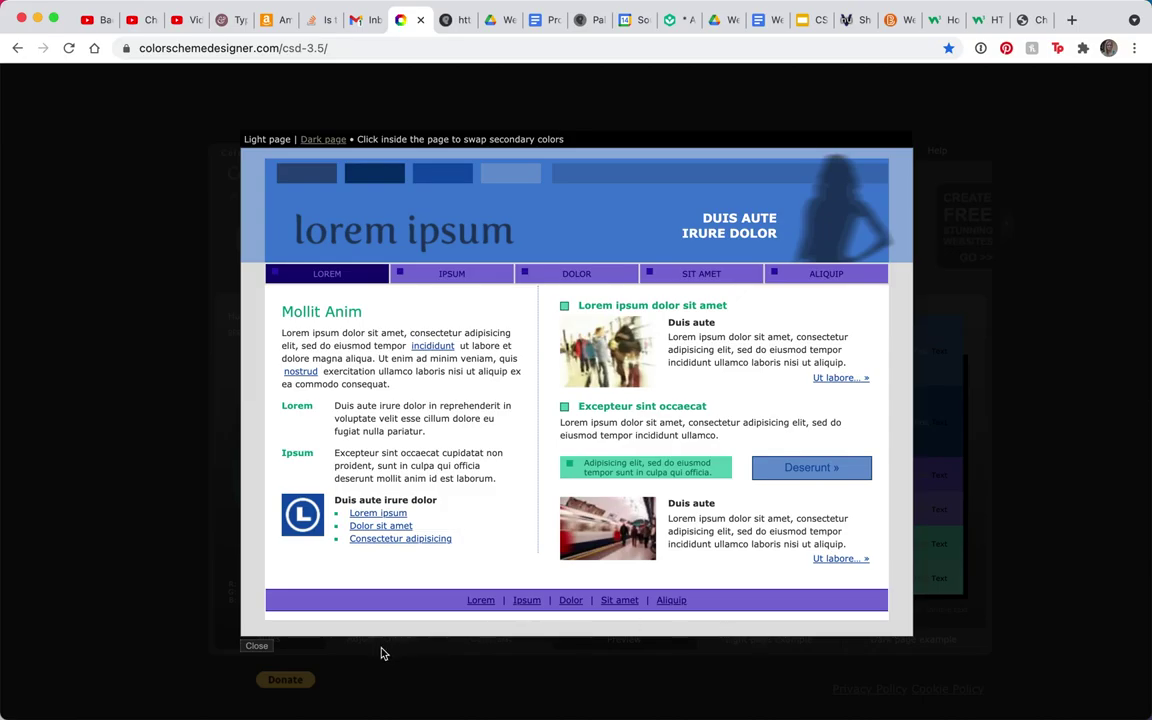
pyautogui.click(256, 647)
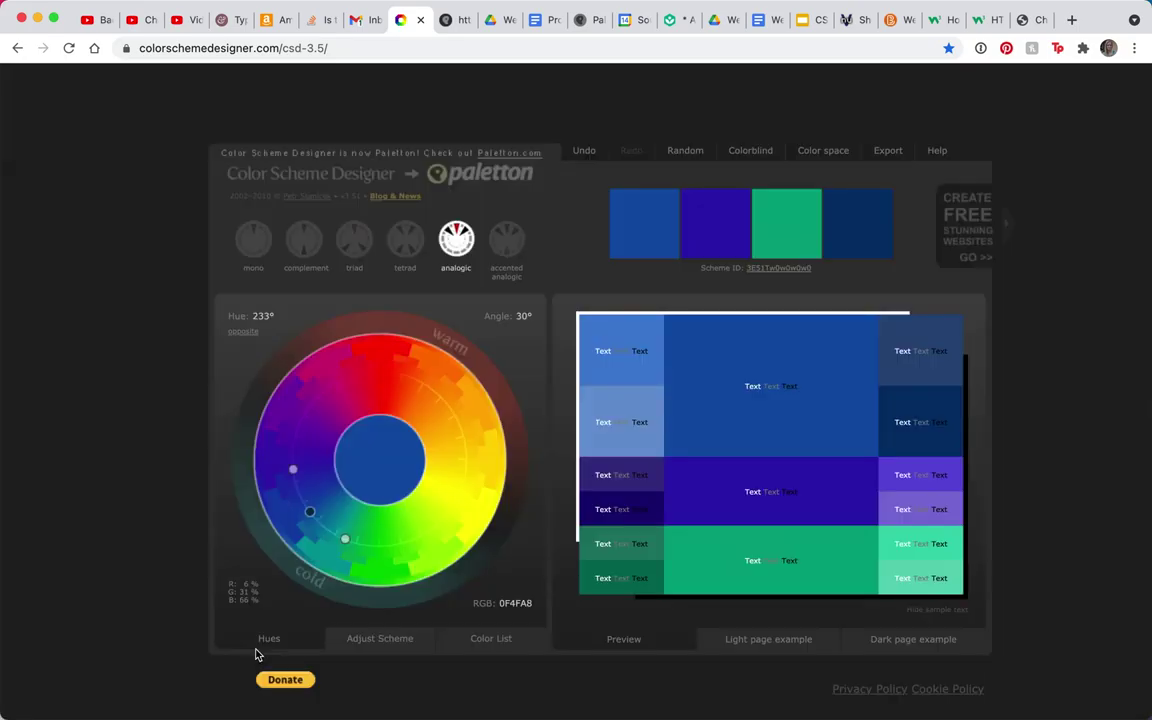
pyautogui.click(949, 642)
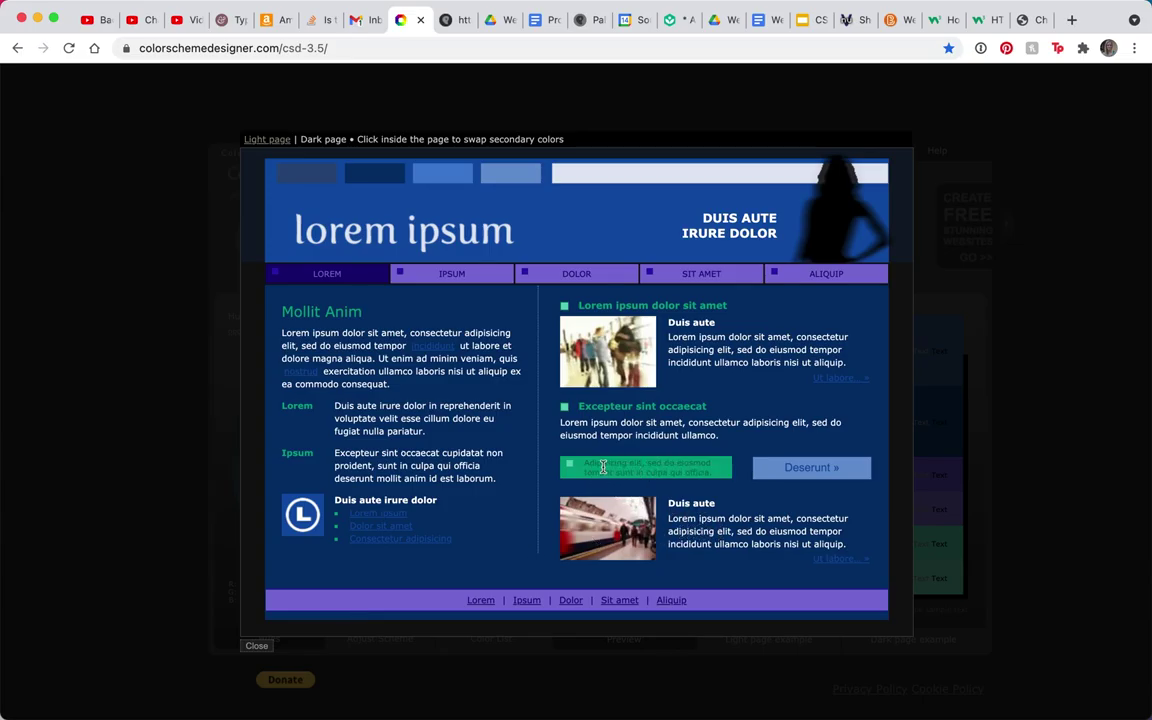
pyautogui.click(257, 645)
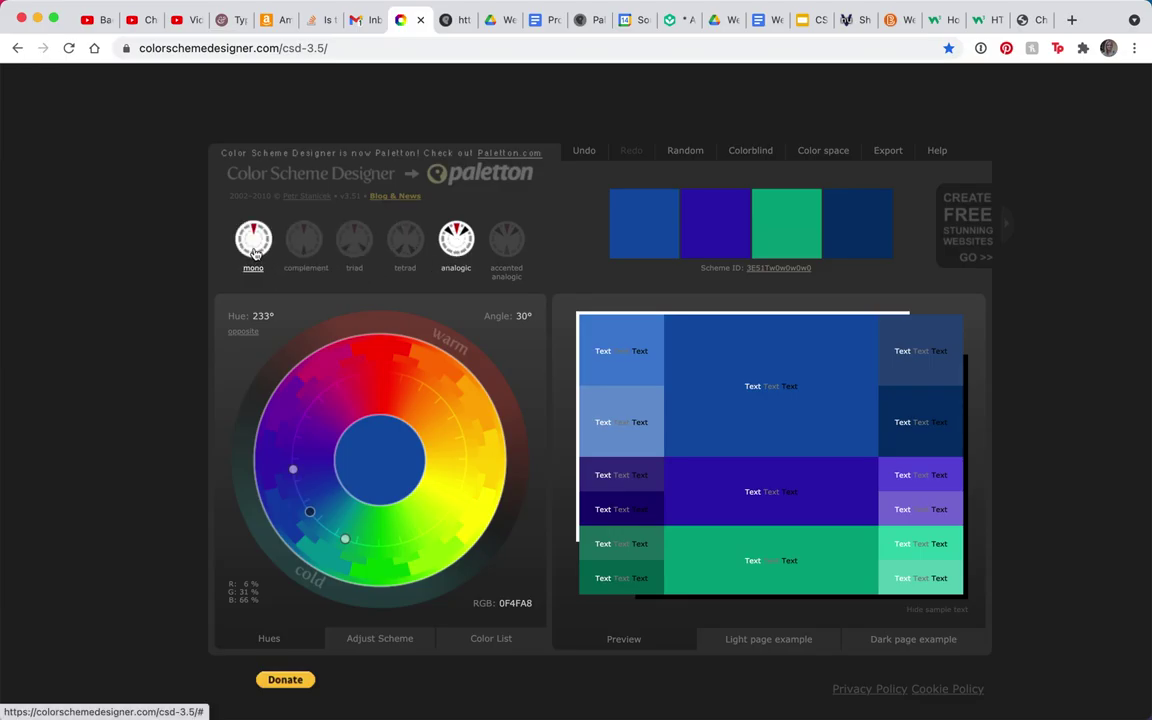
pyautogui.click(507, 240)
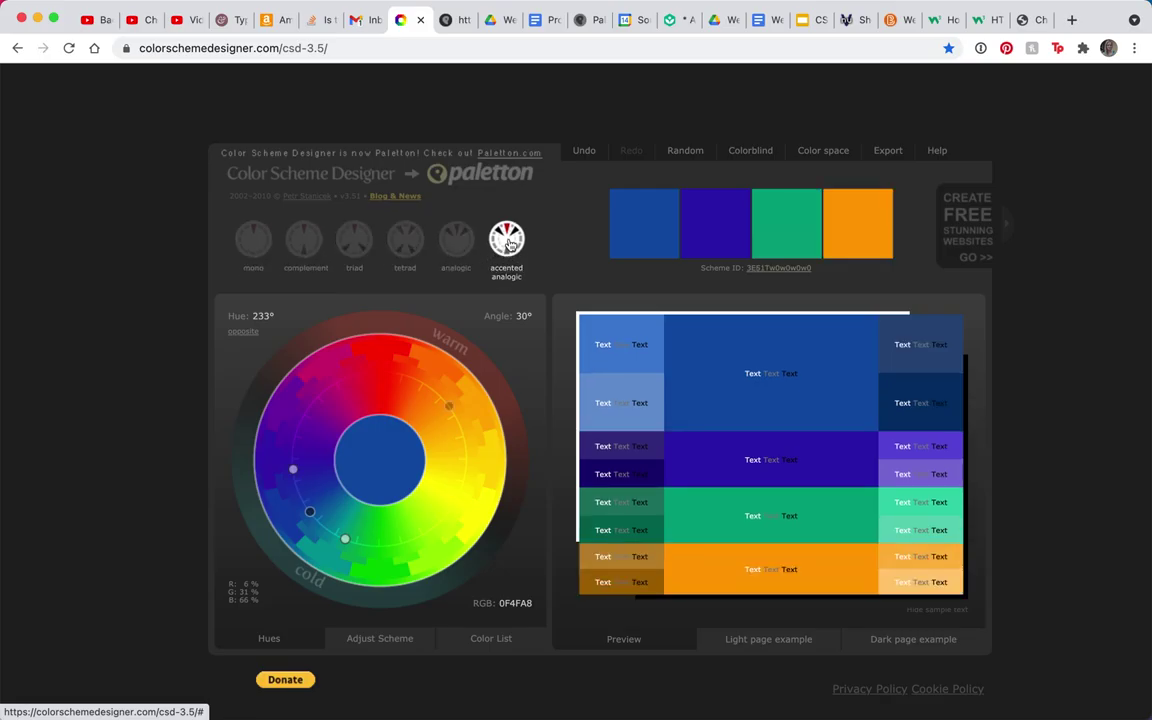
# Step: Move the hue to green, then cycle analogic and mono to a complement scheme at 187° (00BB3F)
pyautogui.moveTo(452, 406); pyautogui.dragTo(381, 398)
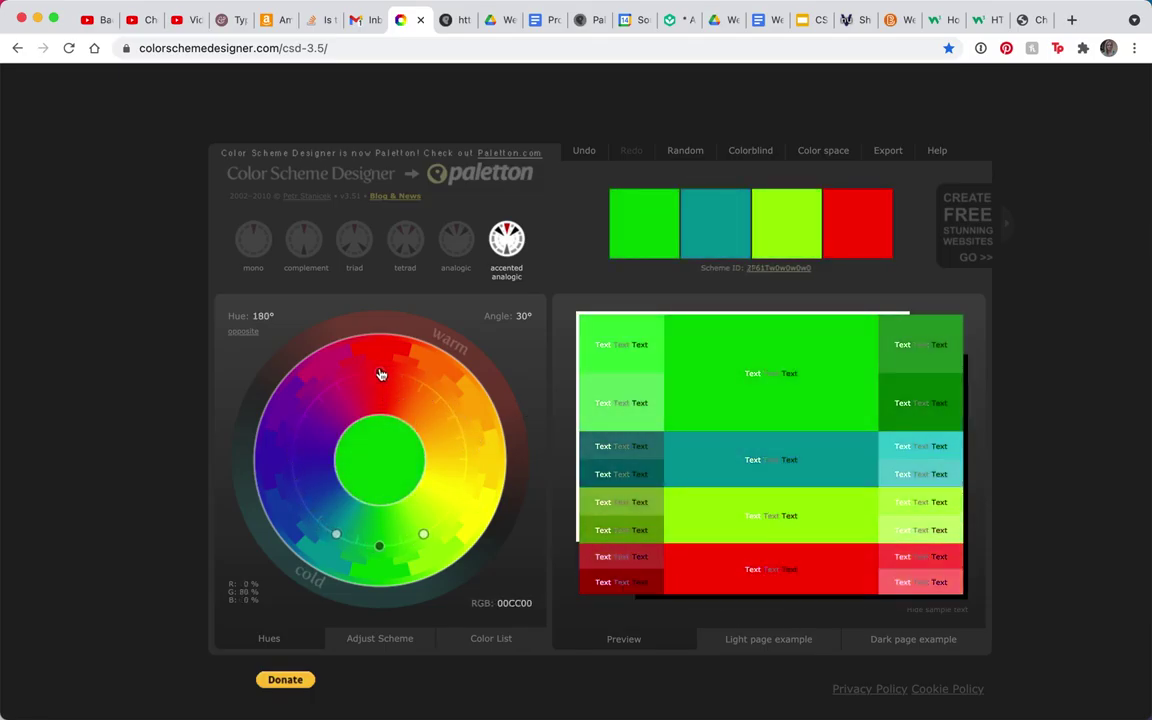
pyautogui.moveTo(380, 374)
pyautogui.mouseDown()
pyautogui.moveTo(337, 386)
pyautogui.moveTo(390, 370)
pyautogui.mouseUp()
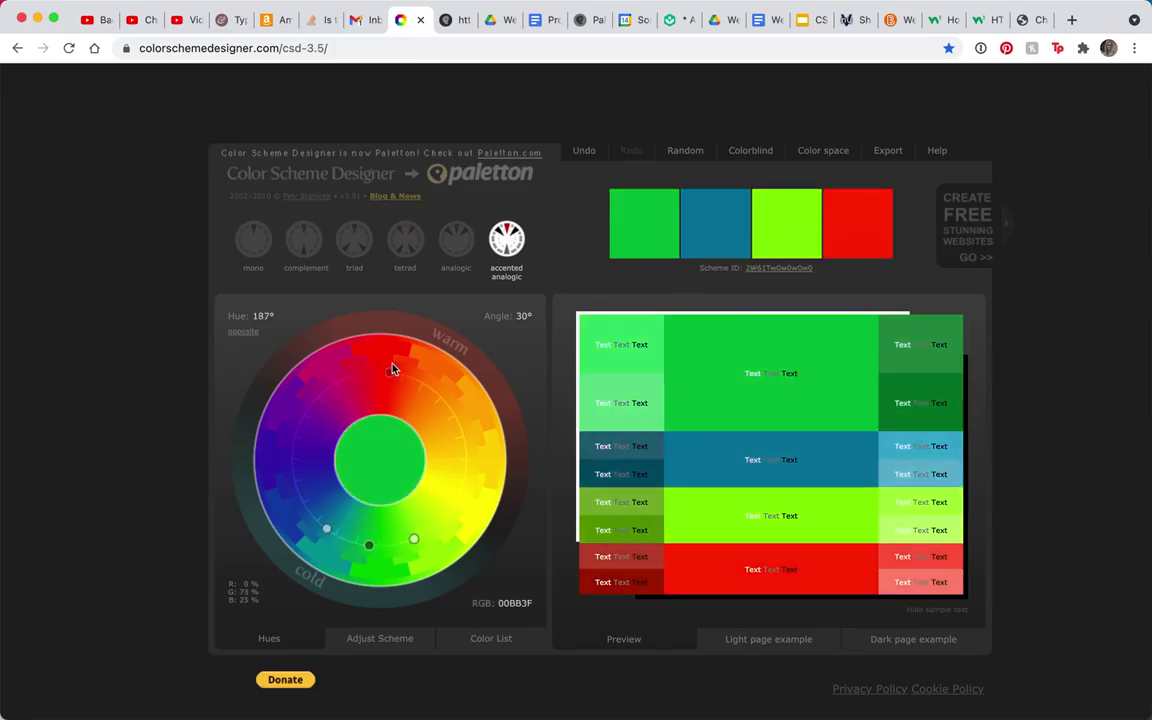
pyautogui.click(455, 253)
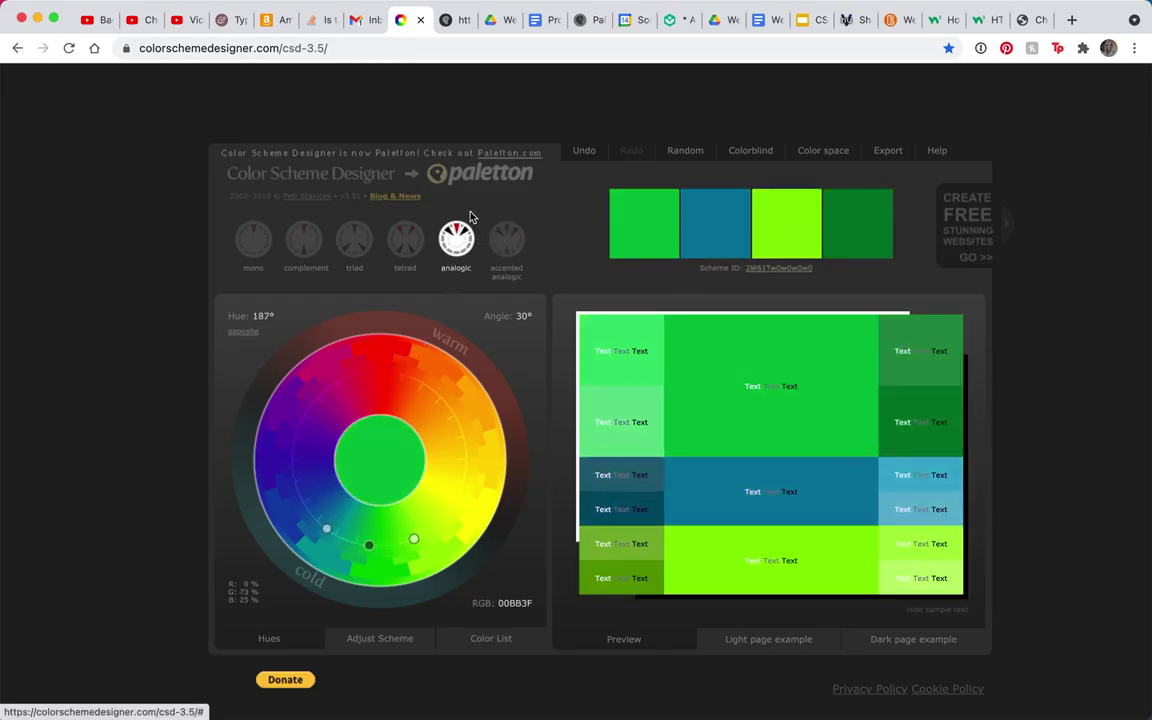
pyautogui.click(245, 232)
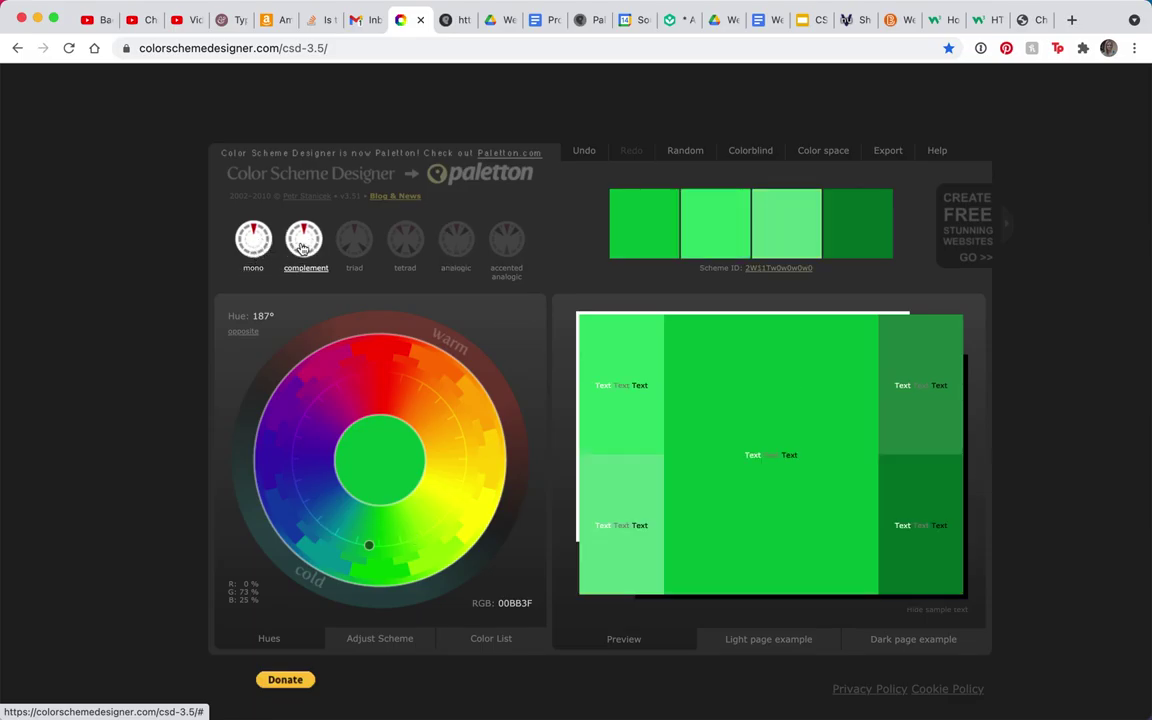
pyautogui.click(302, 247)
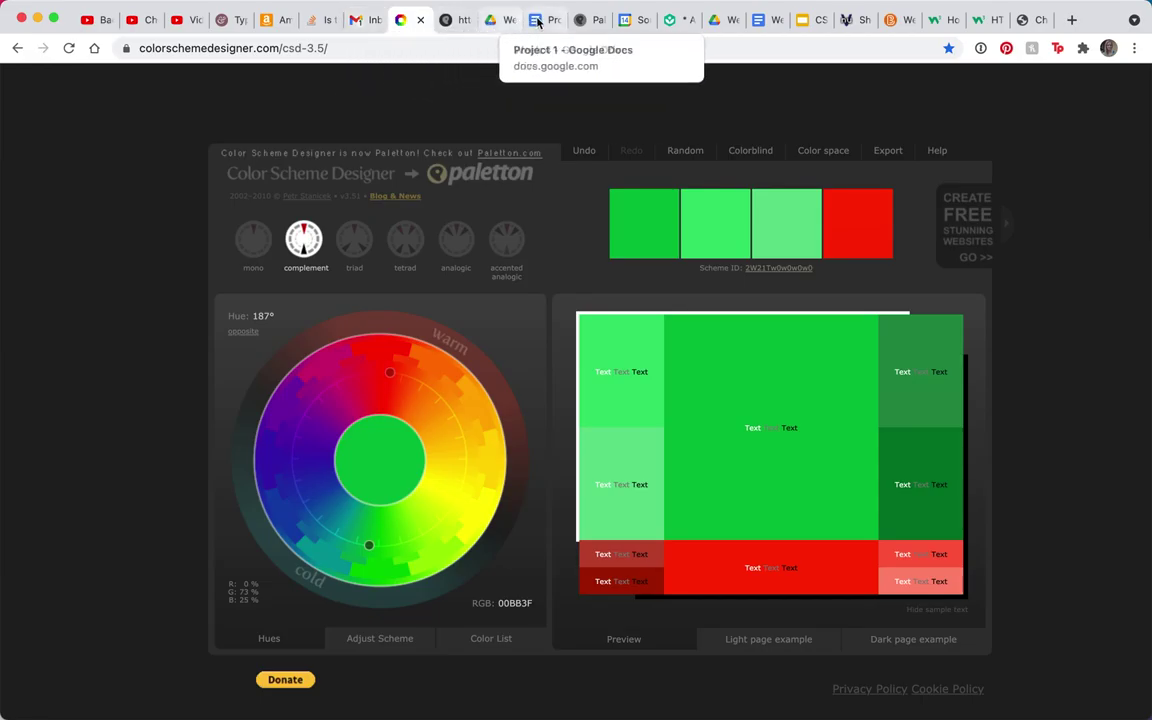
# Step: On the Paletton tab, adjust the red palette's shade dots so the base becomes AA3E3E
pyautogui.click(586, 20)
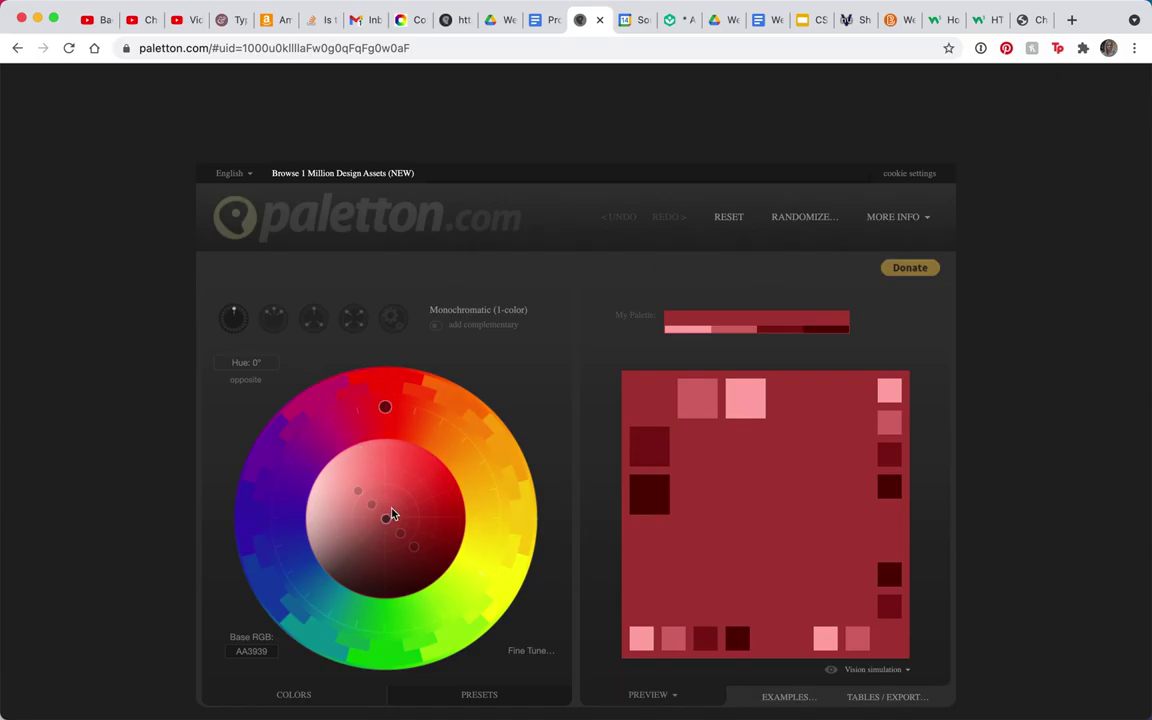
pyautogui.moveTo(389, 522)
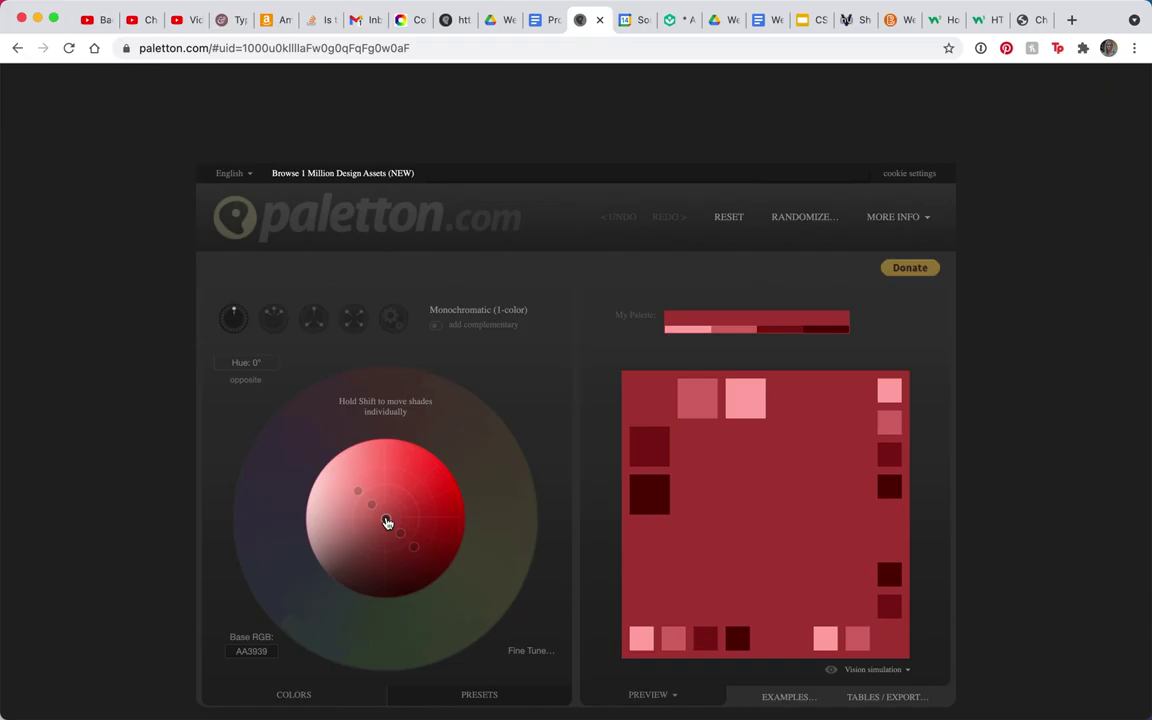
pyautogui.moveTo(387, 522)
pyautogui.mouseDown()
pyautogui.moveTo(334, 571)
pyautogui.moveTo(391, 526)
pyautogui.moveTo(355, 493)
pyautogui.moveTo(416, 556)
pyautogui.moveTo(383, 525)
pyautogui.mouseUp()
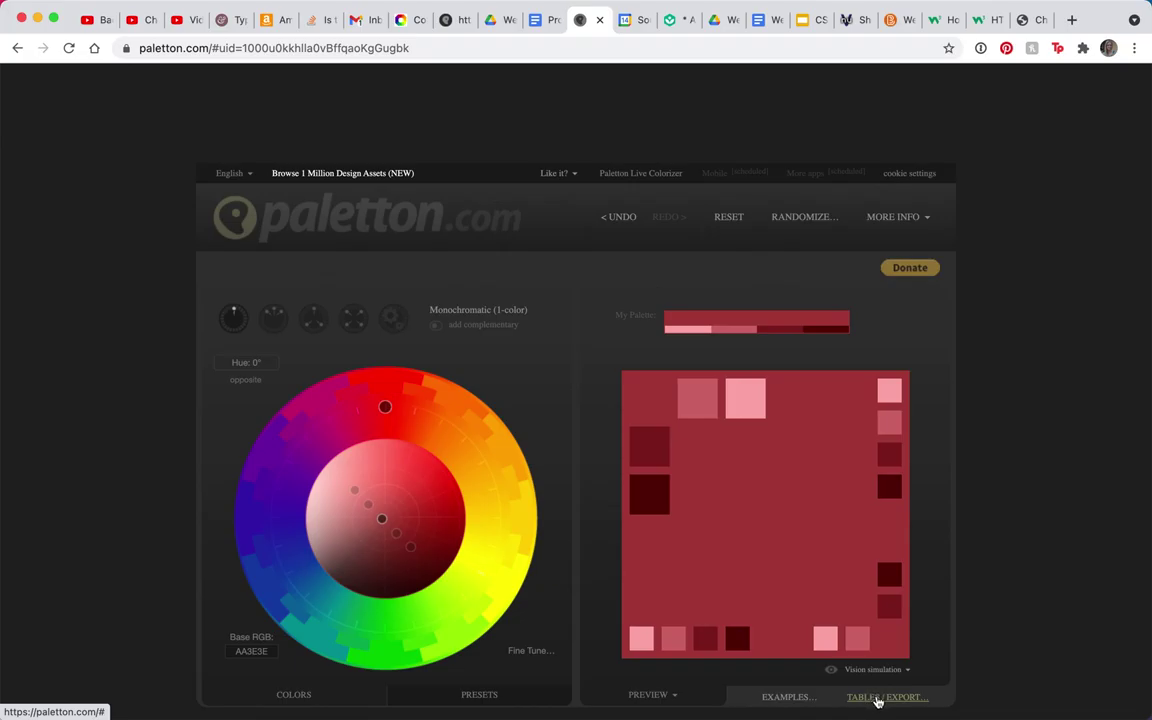
# Step: Export the red palette's colour list as an HTML page, then as CSS
pyautogui.click(876, 700)
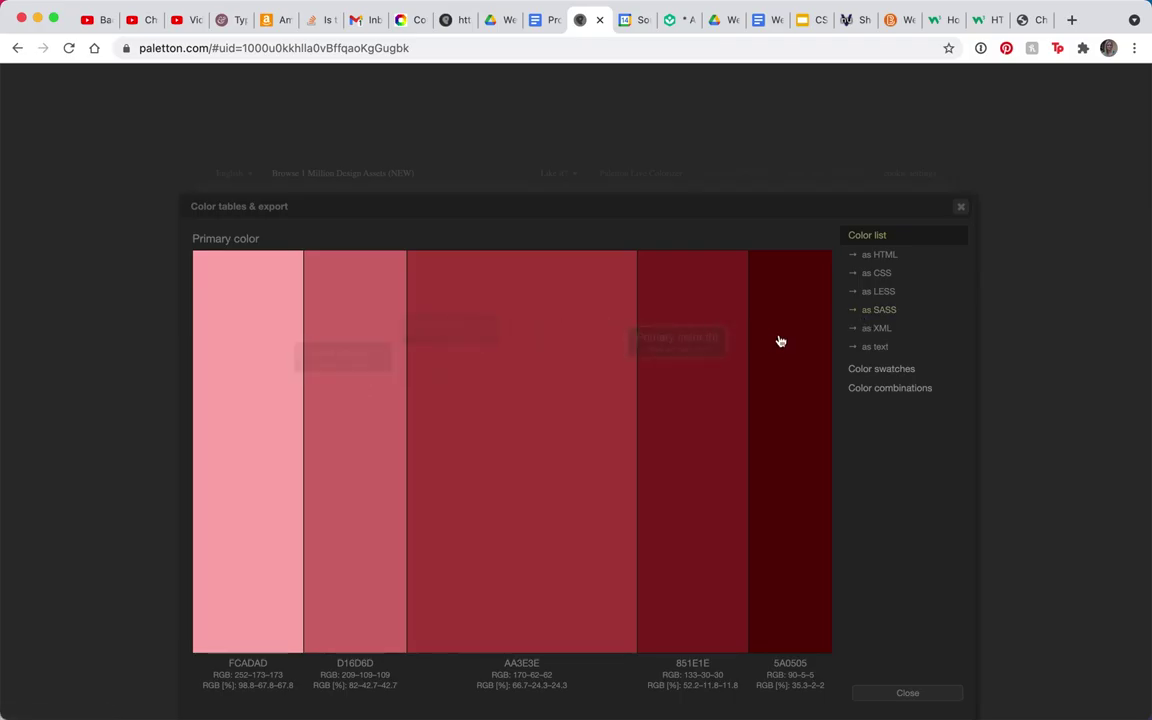
pyautogui.click(880, 256)
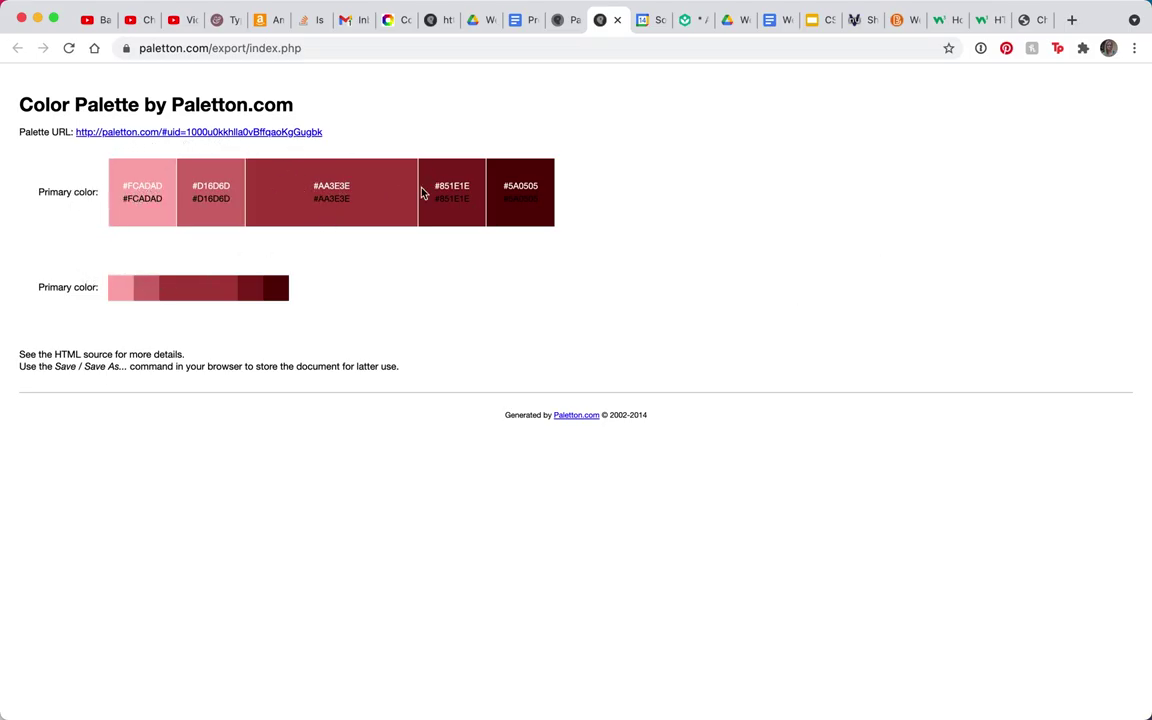
pyautogui.click(574, 22)
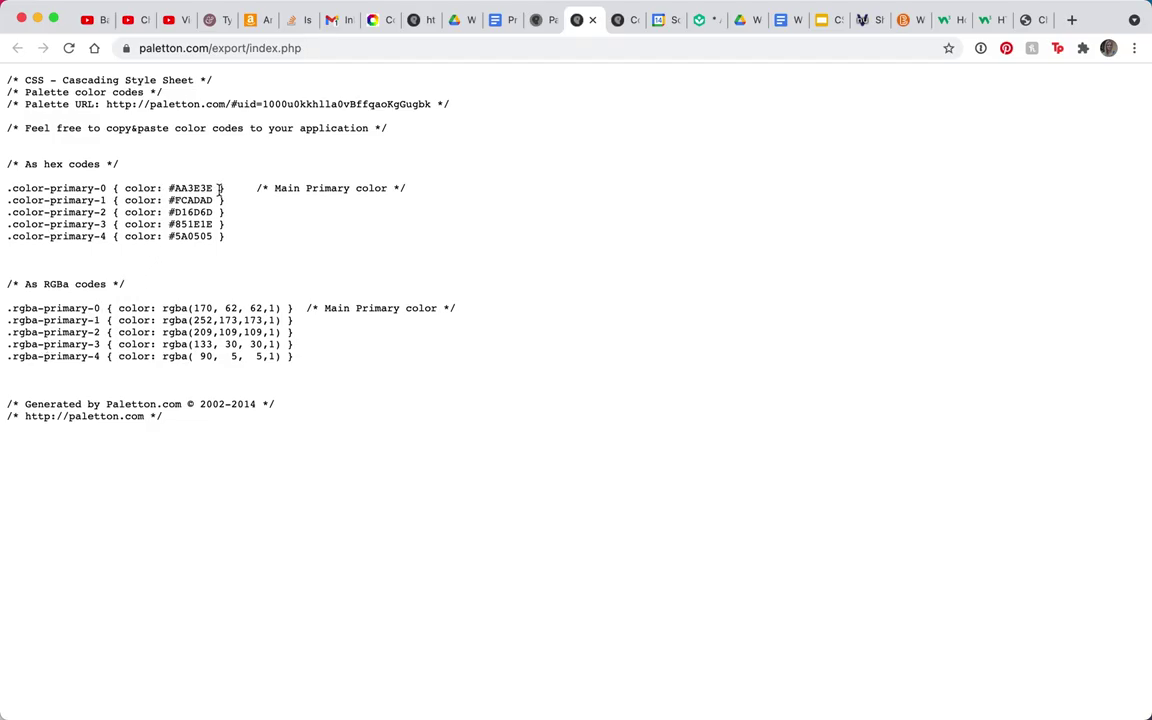
# Step: Select the hex codes #AA3E3E and #FCADAD in the export and return to the palette editor
pyautogui.moveTo(219, 188); pyautogui.dragTo(169, 188)
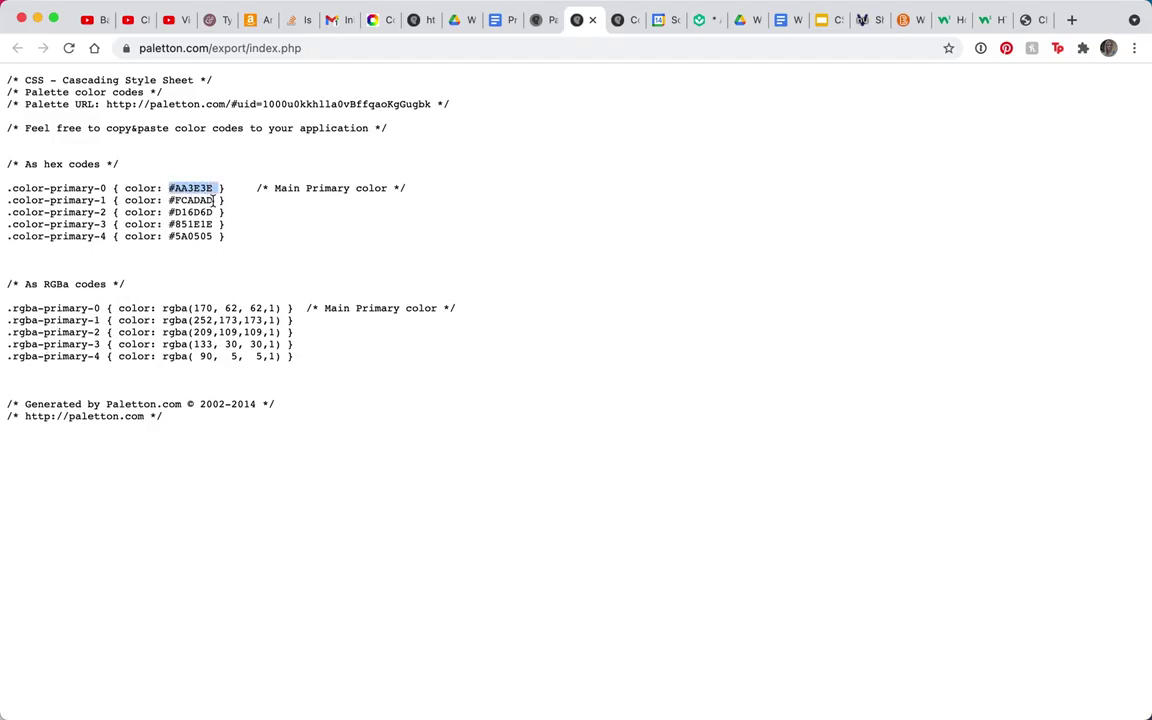
pyautogui.doubleClick(196, 200)
pyautogui.press('super+alt+Left')
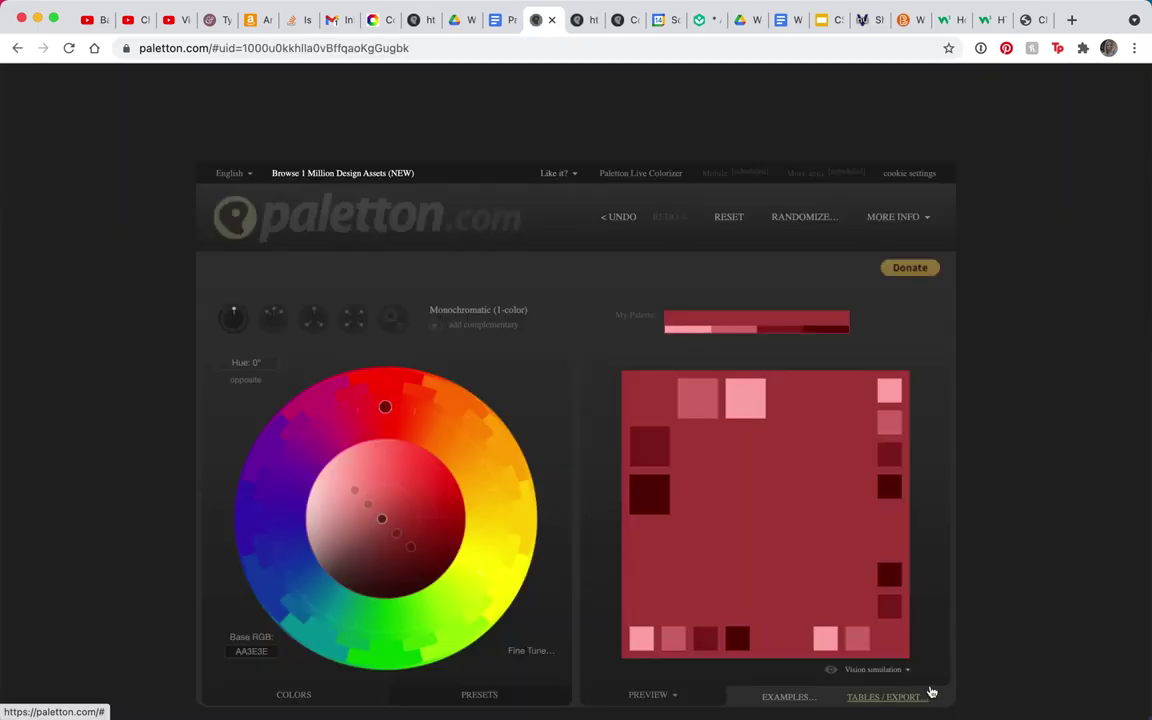